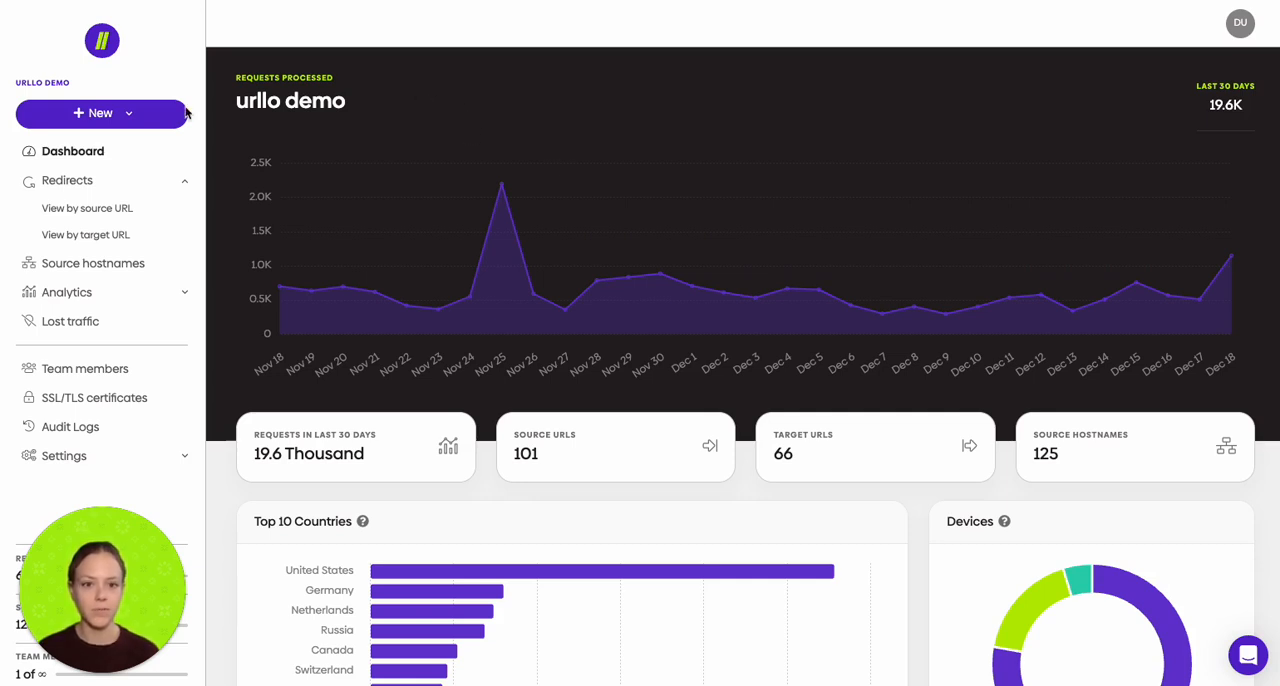
# Step: Start a new redirect group with the source URL shannon.urllo-demo.com/home
pyautogui.click(48, 119)
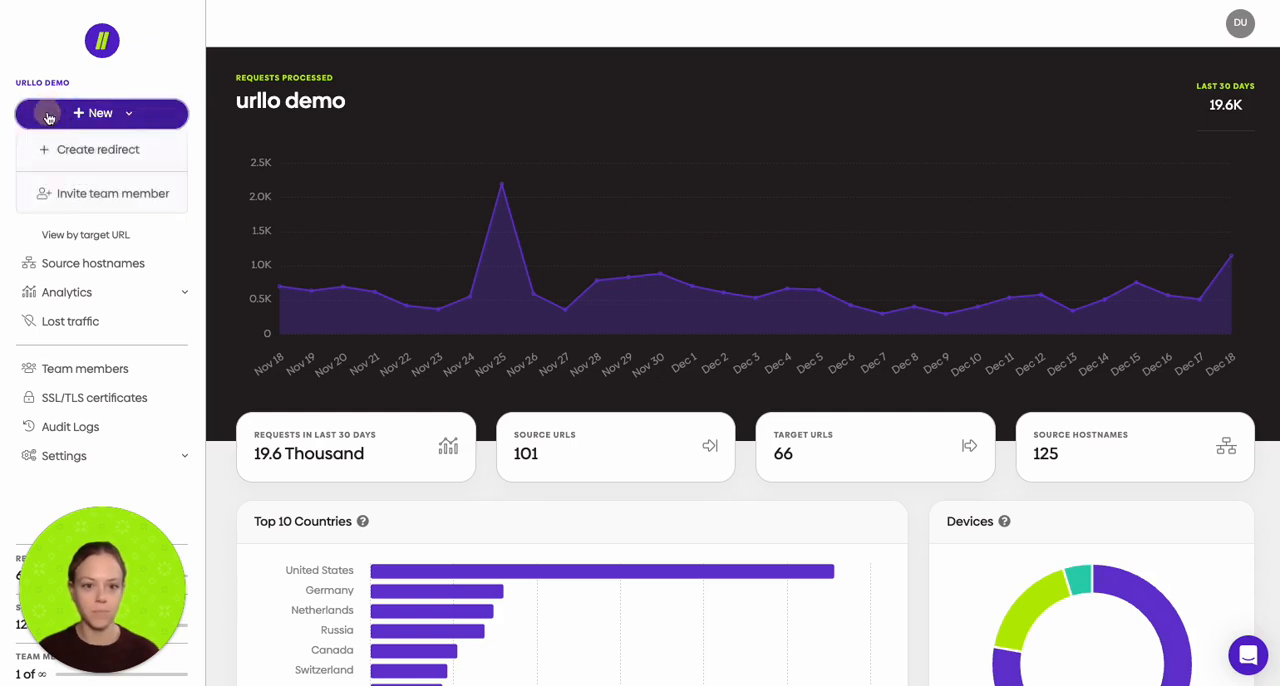
pyautogui.click(88, 152)
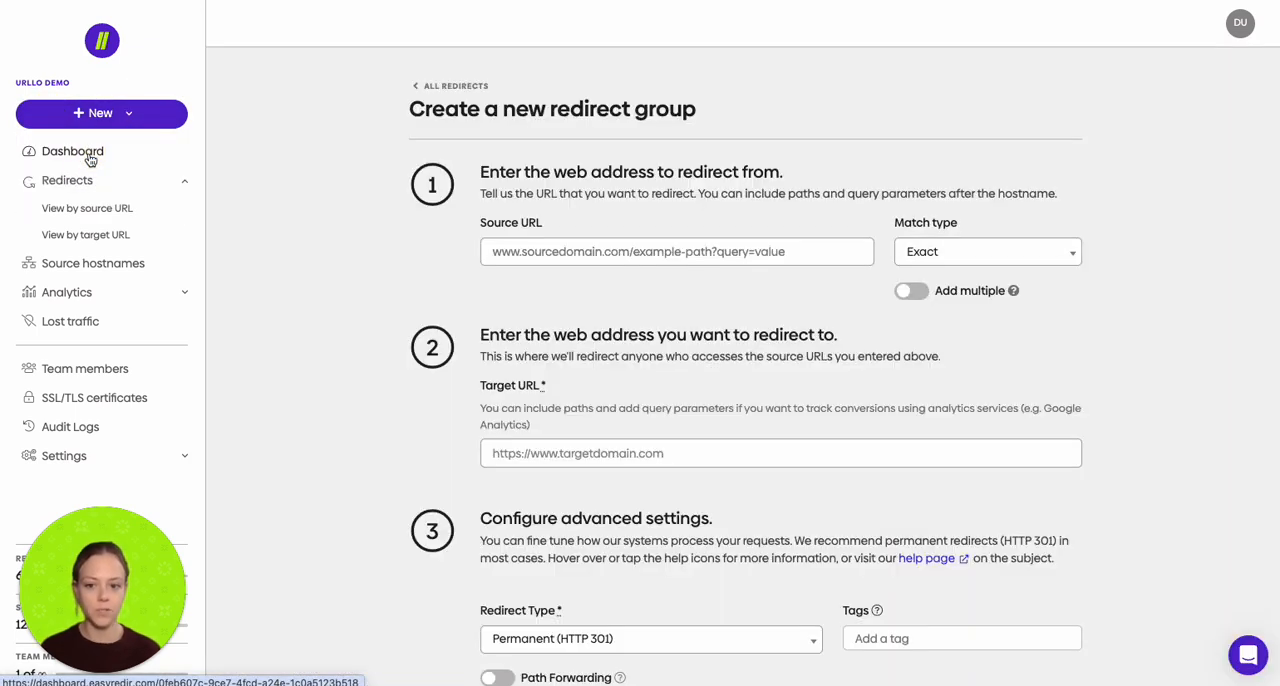
pyautogui.click(557, 258)
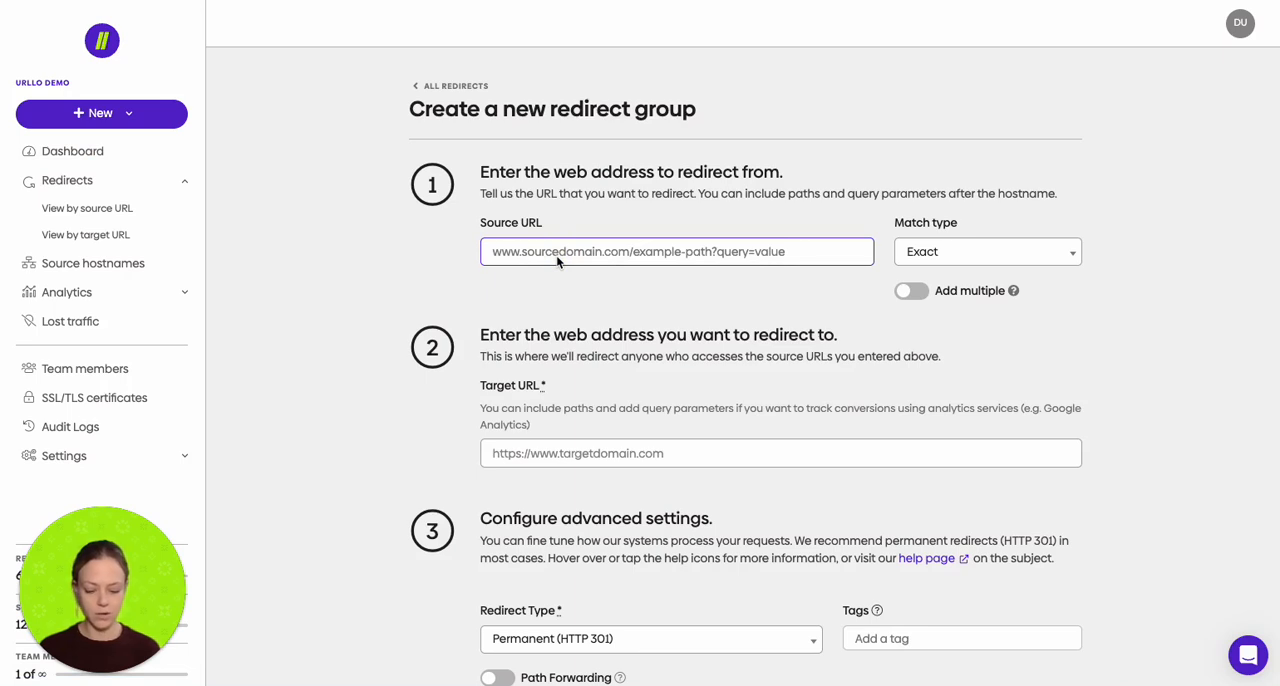
pyautogui.write('shanno')
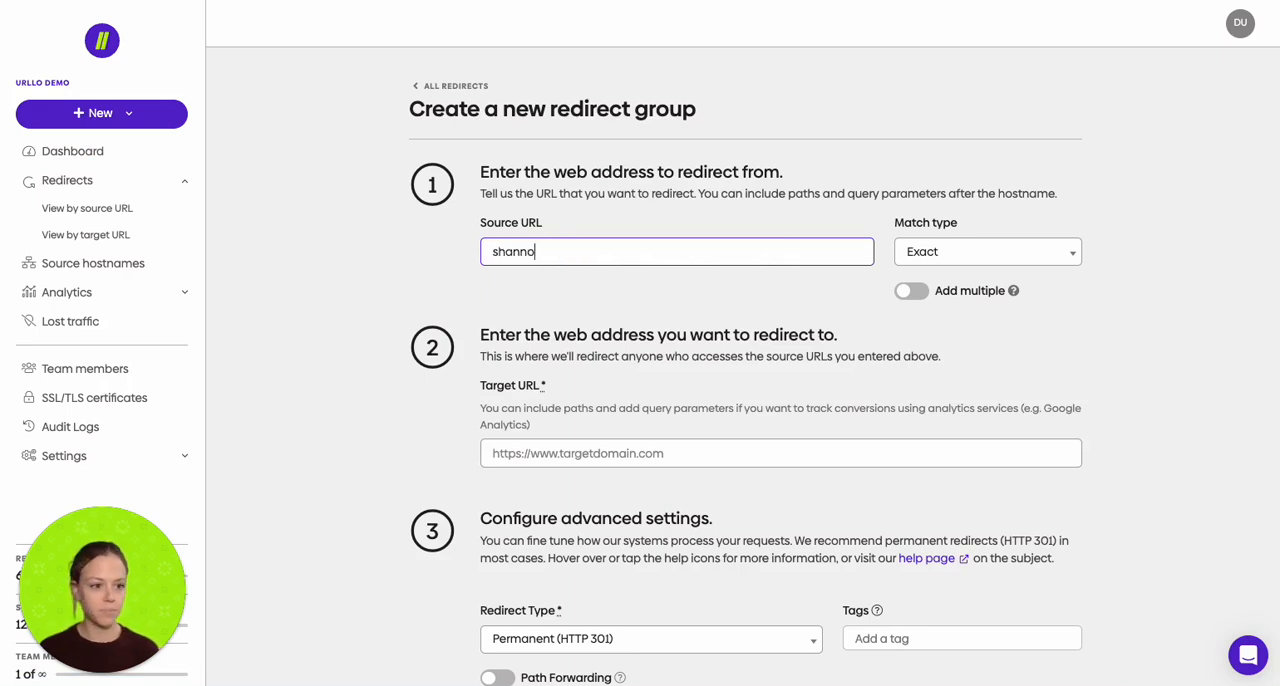
pyautogui.write('n.urllo0d')
pyautogui.press('BackSpace')
pyautogui.press('BackSpace')
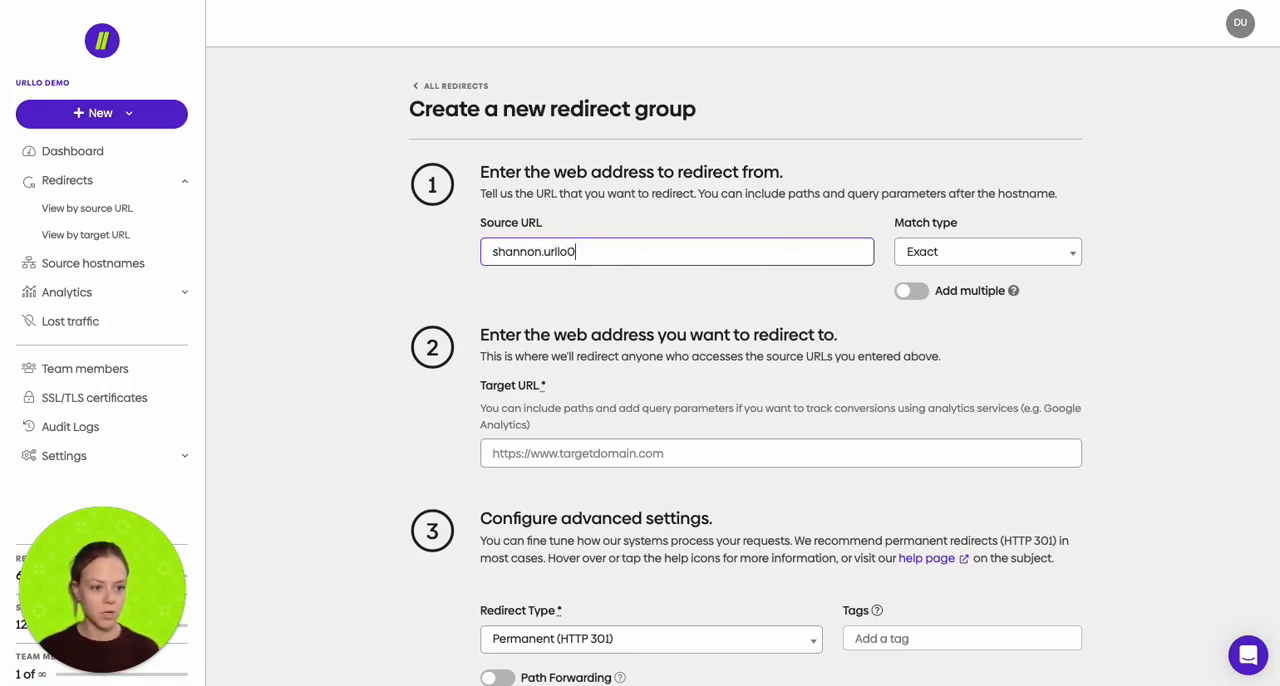
pyautogui.write('-demo.com')
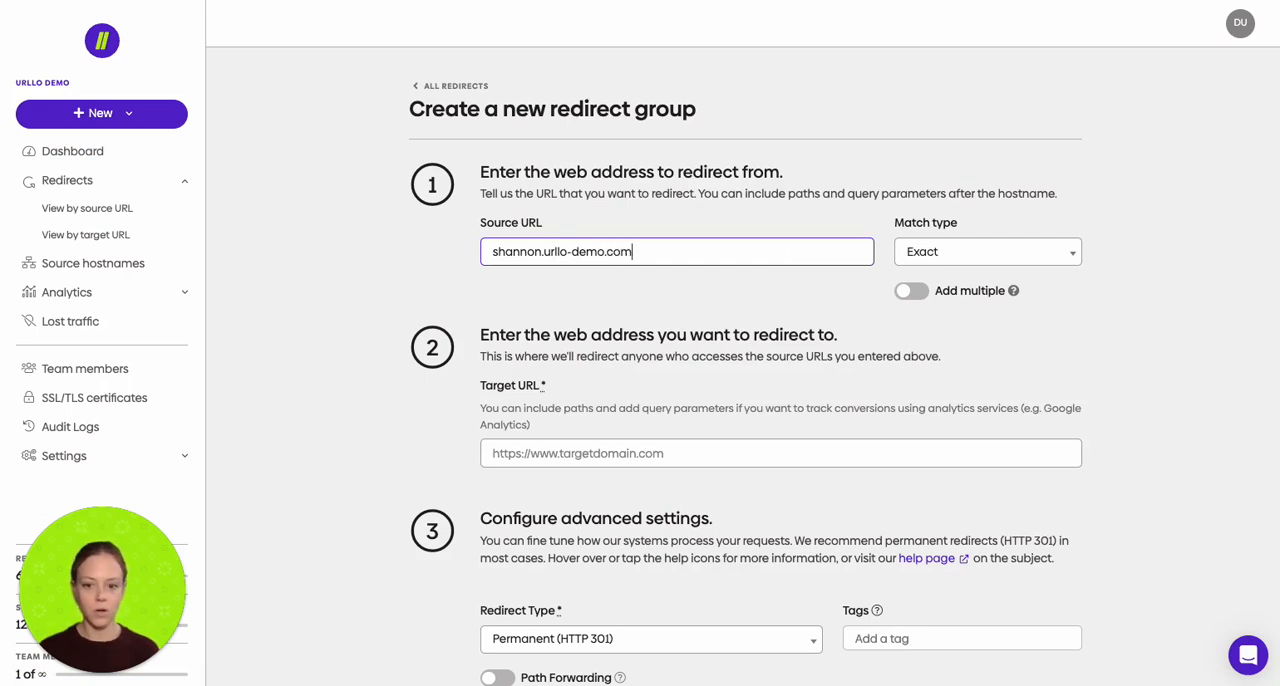
pyautogui.write('/home')
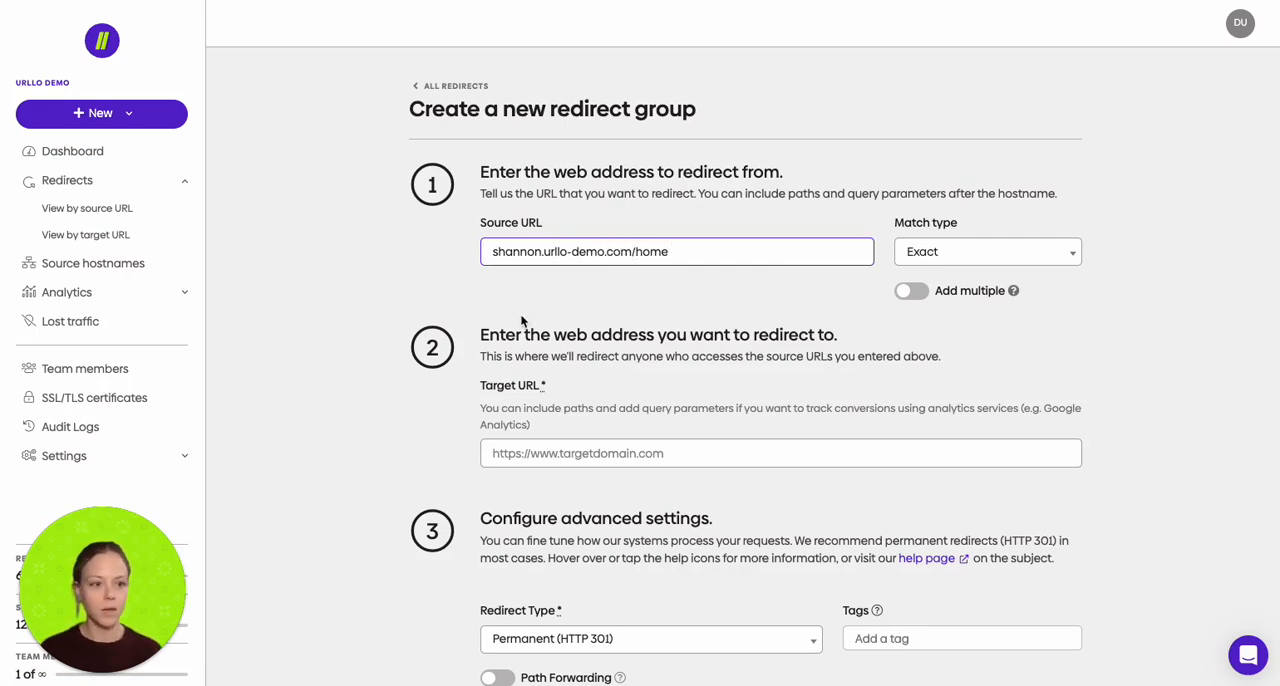
pyautogui.click(572, 451)
pyautogui.write('w')
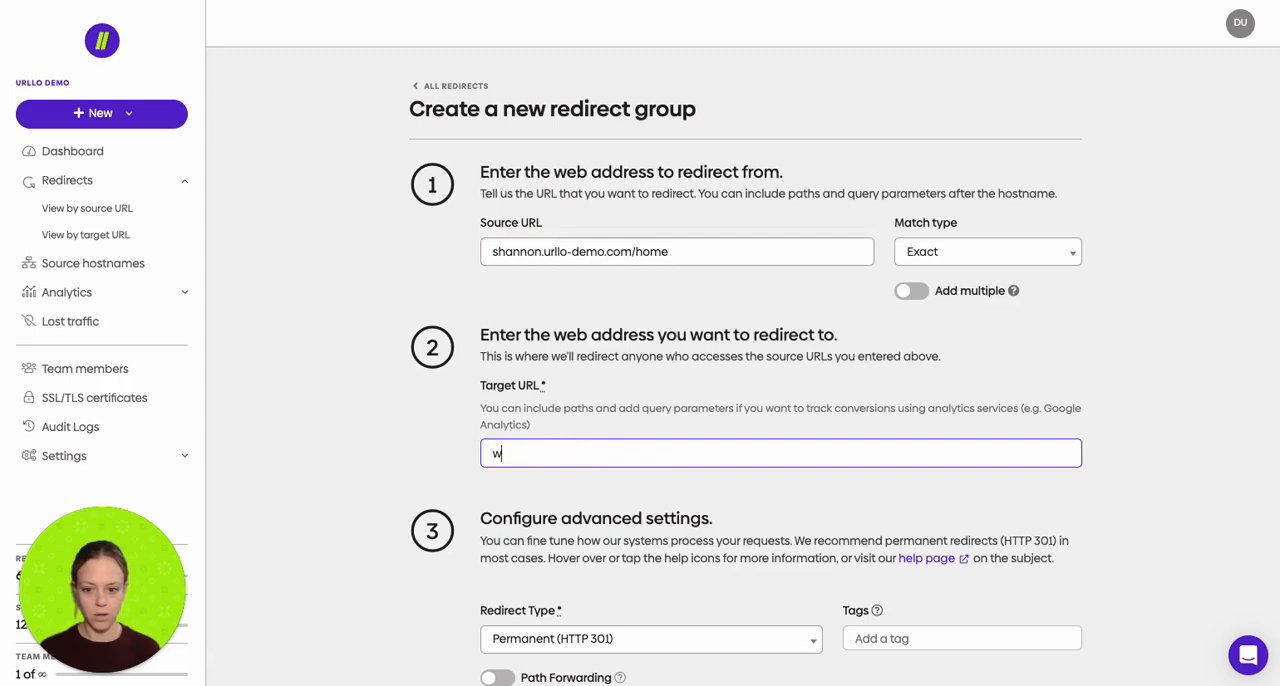
pyautogui.write('ww.url')
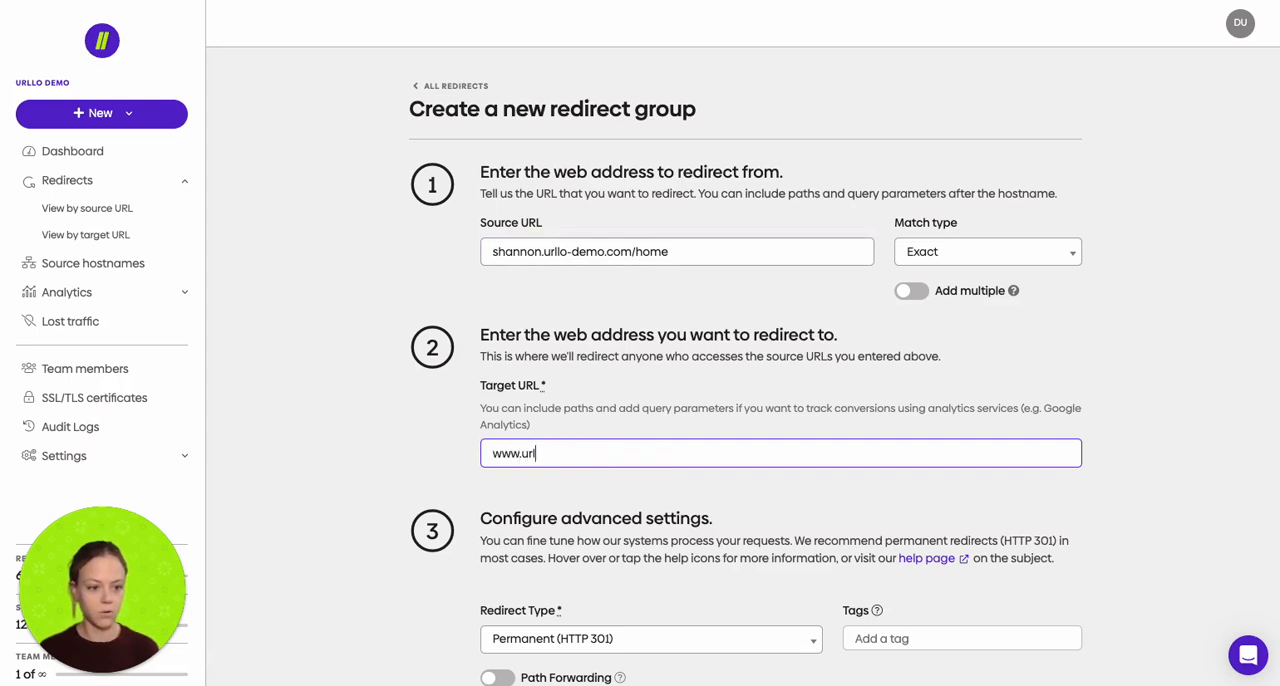
pyautogui.write('lo.com/home')
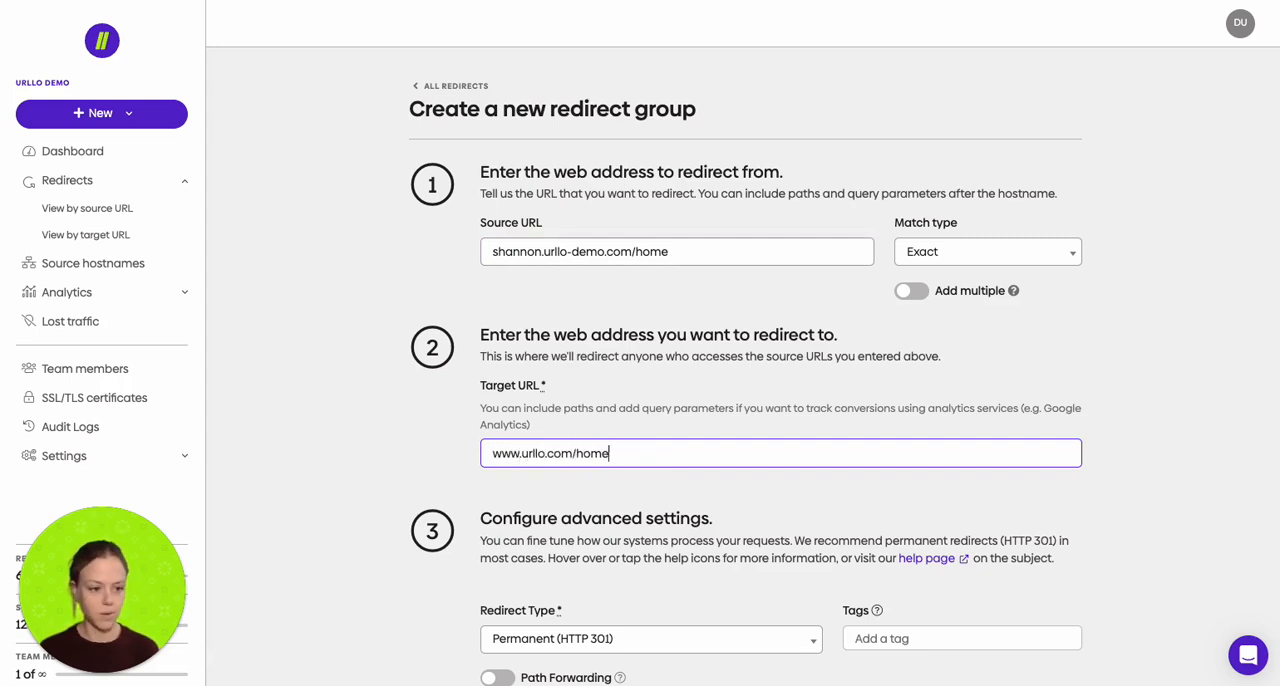
pyautogui.write('page')
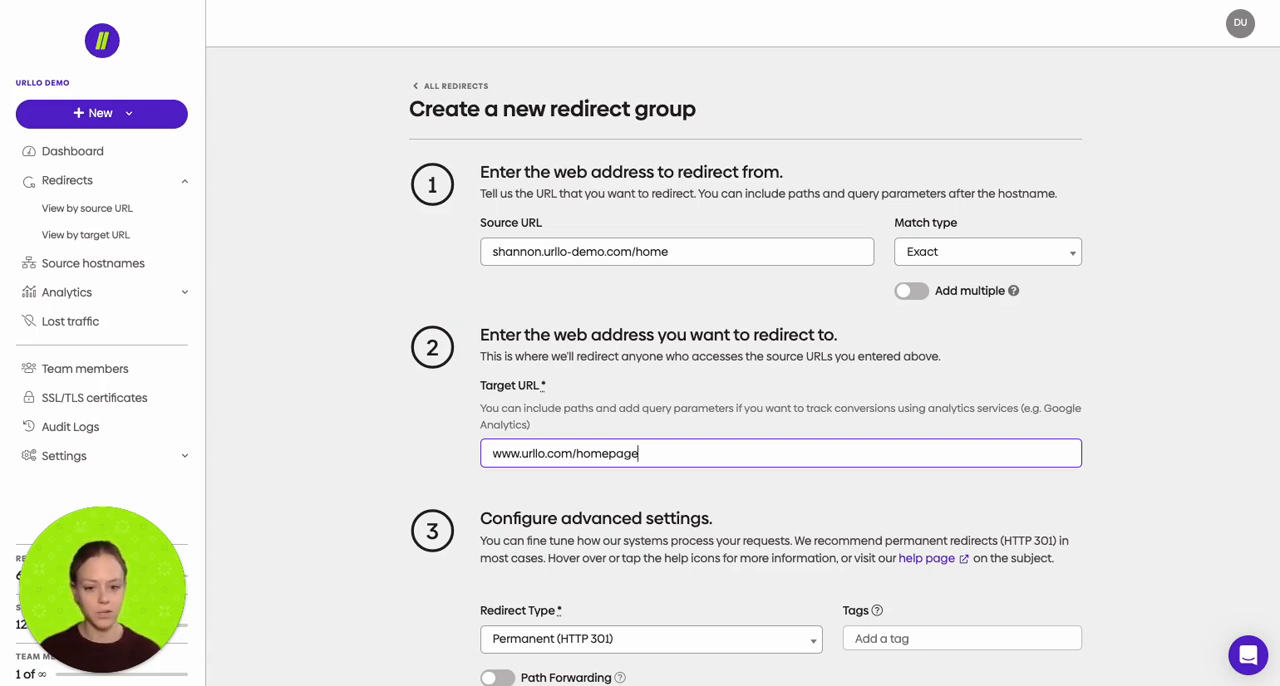
pyautogui.scroll(-3, 617, 528)
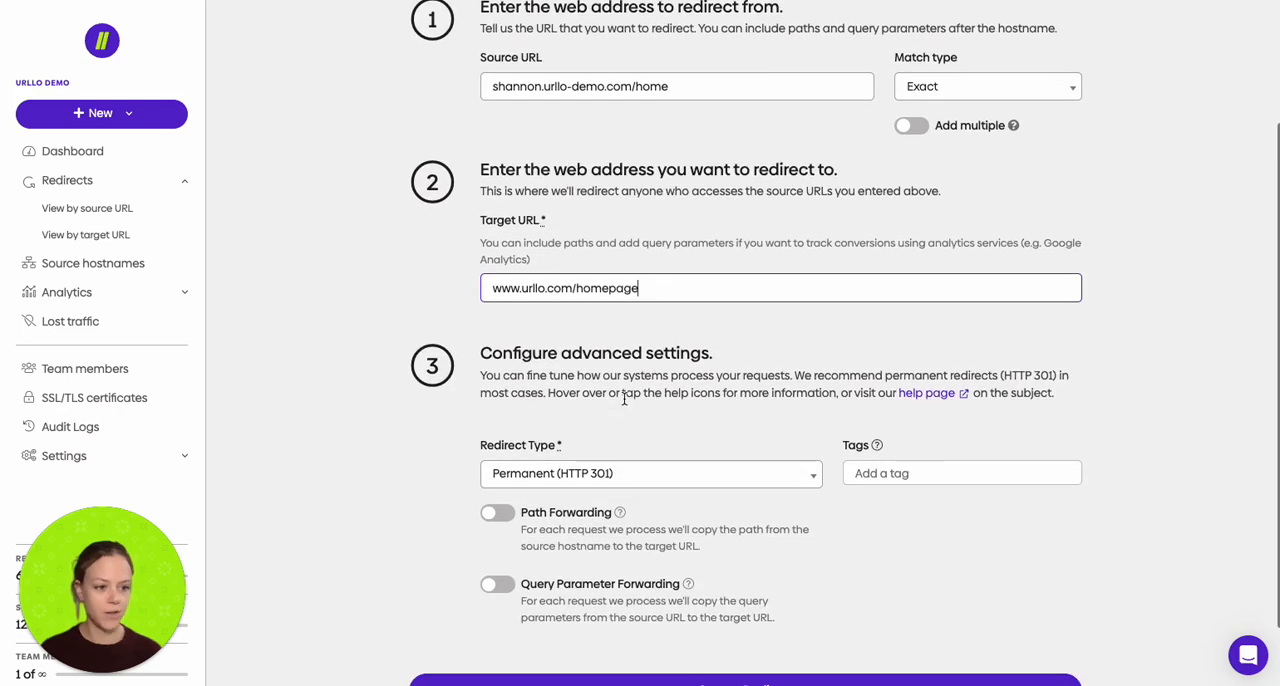
pyautogui.scroll(-2, 580, 359)
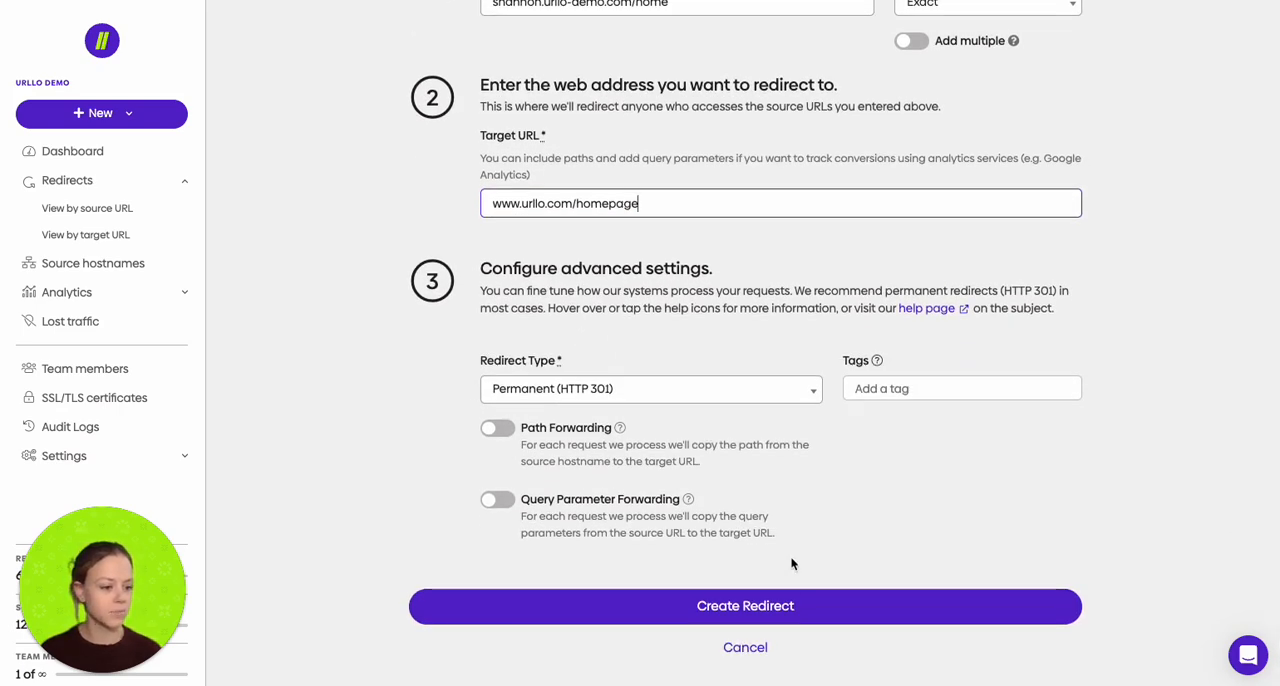
pyautogui.click(762, 608)
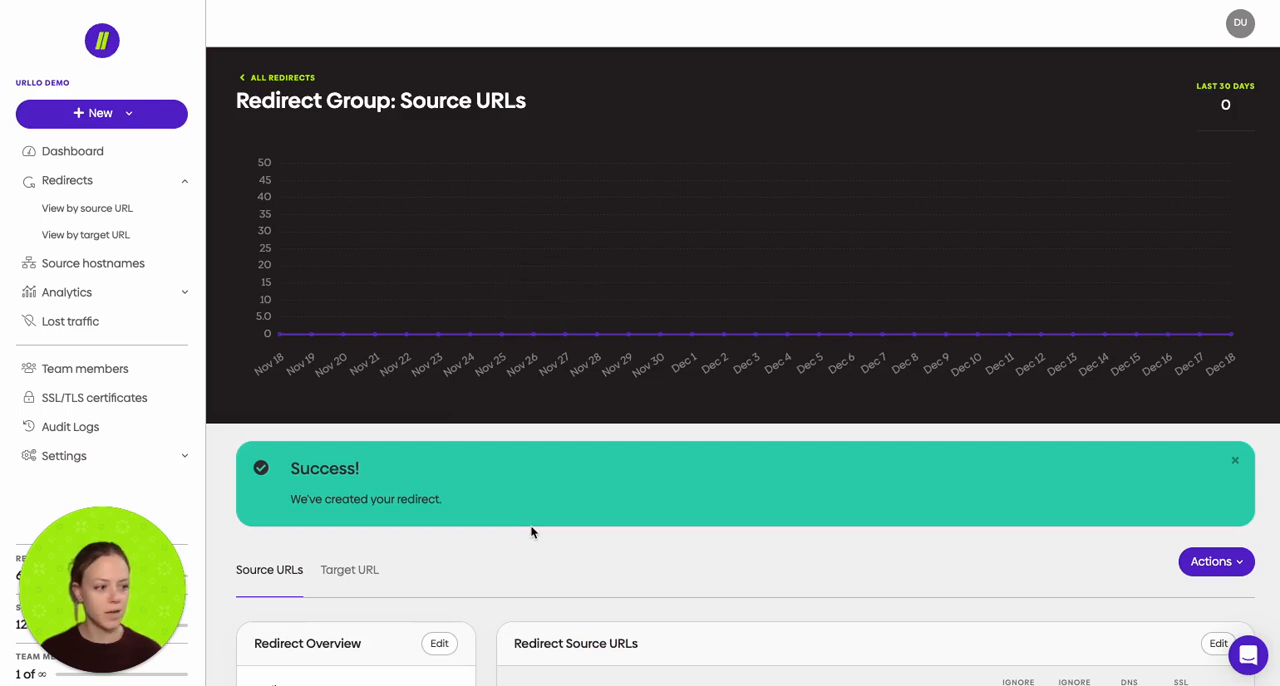
pyautogui.scroll(-2, 531, 500)
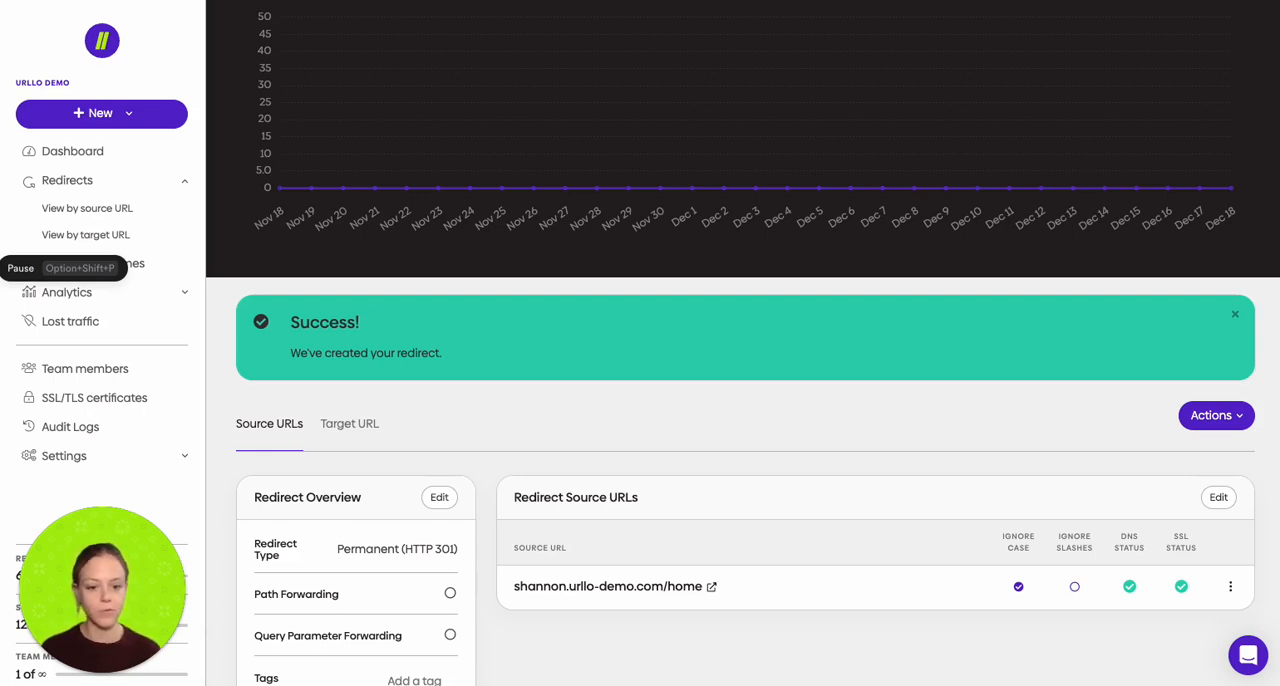
# Step: Start another redirect group with the wildcard source URL shannon.urllo-demo.com/blog/**
pyautogui.click(117, 114)
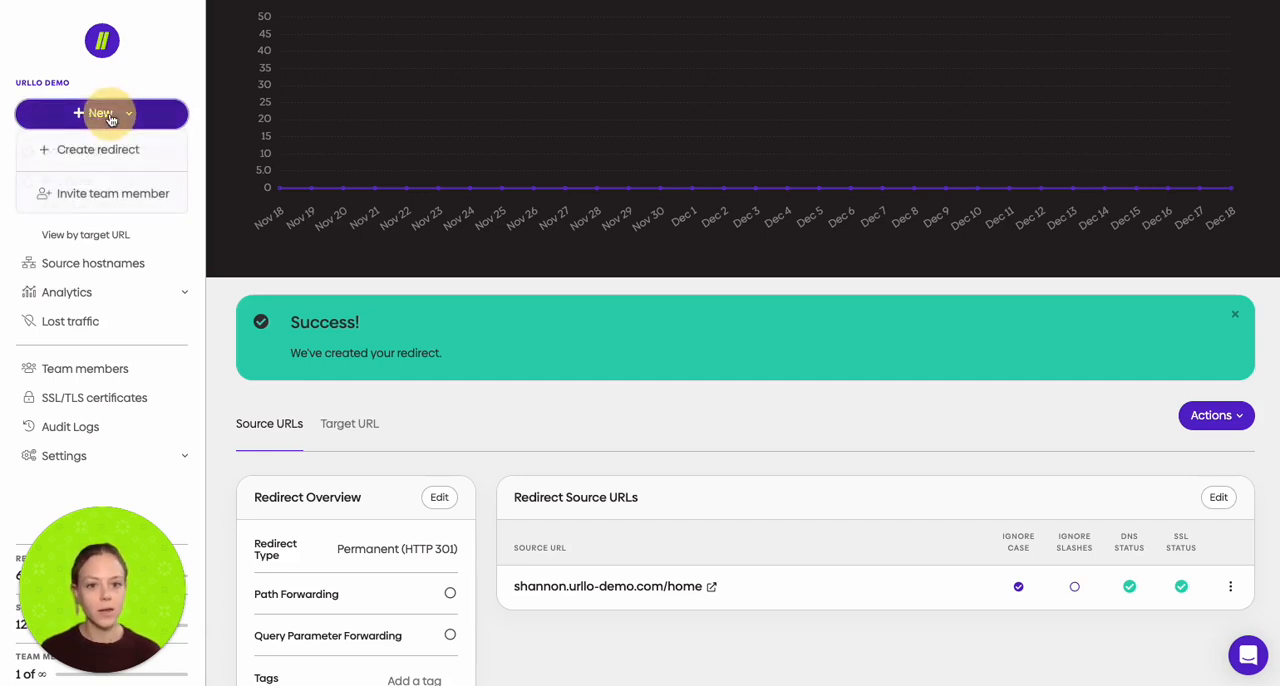
pyautogui.click(98, 150)
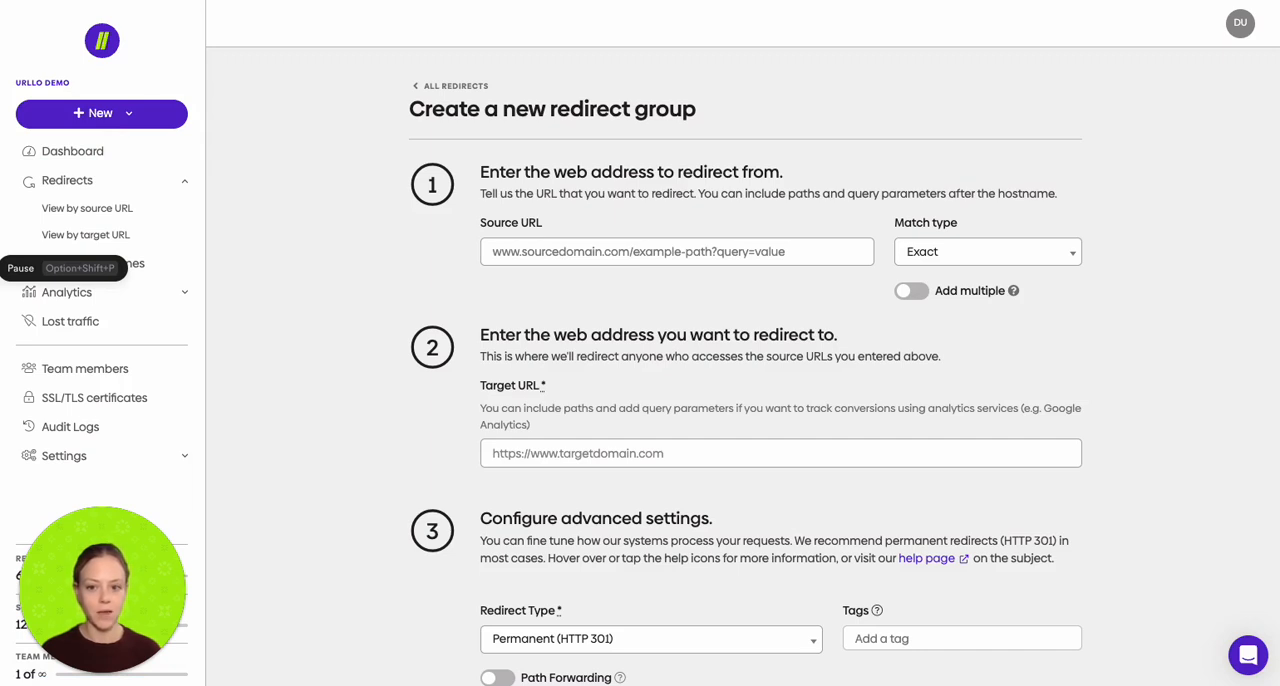
pyautogui.click(643, 252)
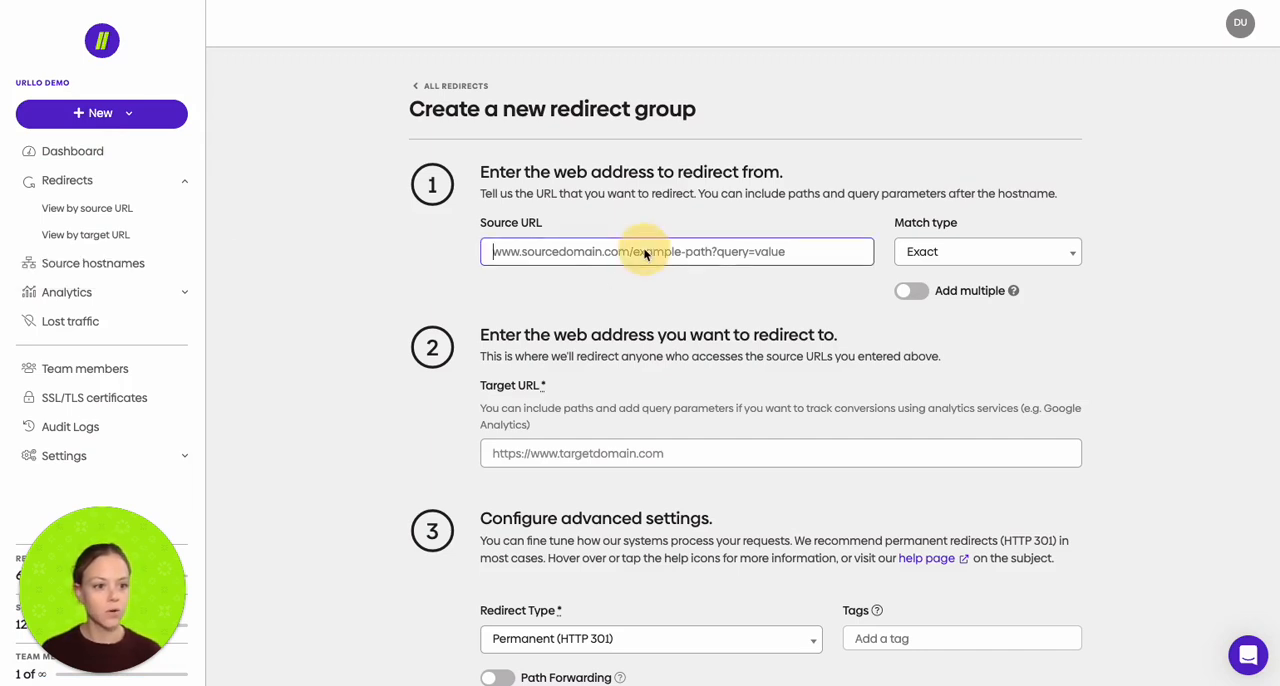
pyautogui.write('shannon')
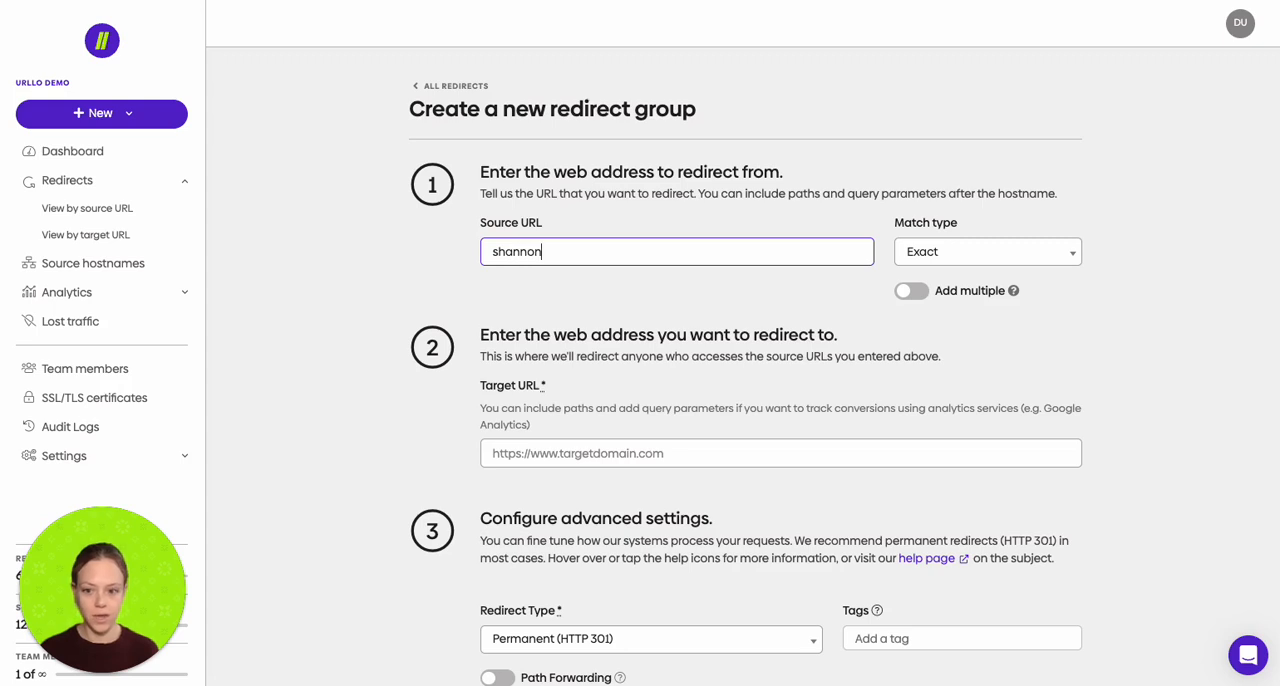
pyautogui.write('.urllo')
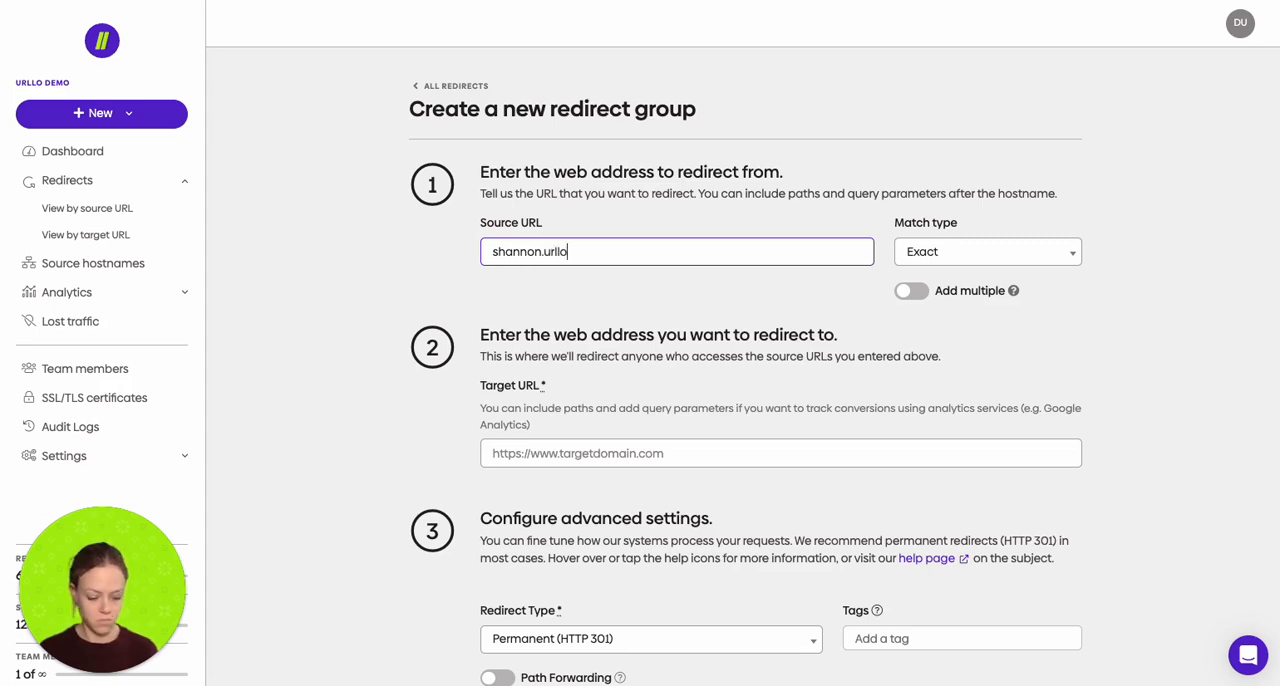
pyautogui.write('-demo.com/')
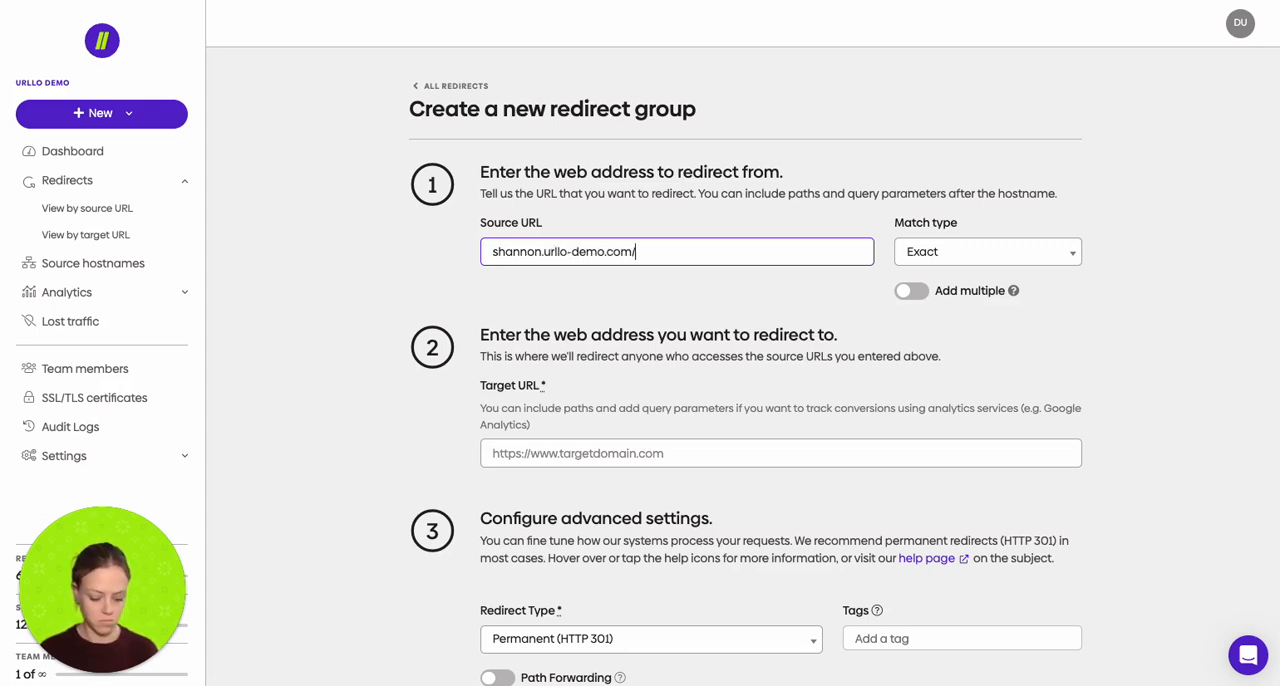
pyautogui.write('blog/')
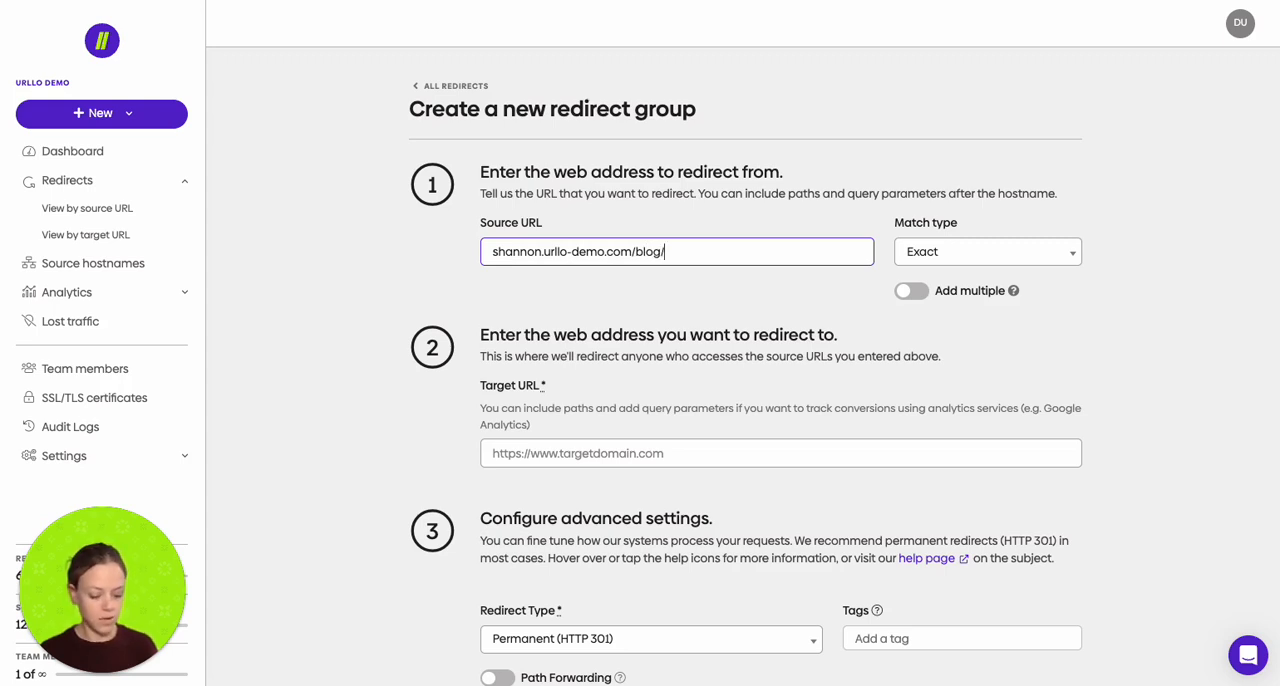
pyautogui.write('**')
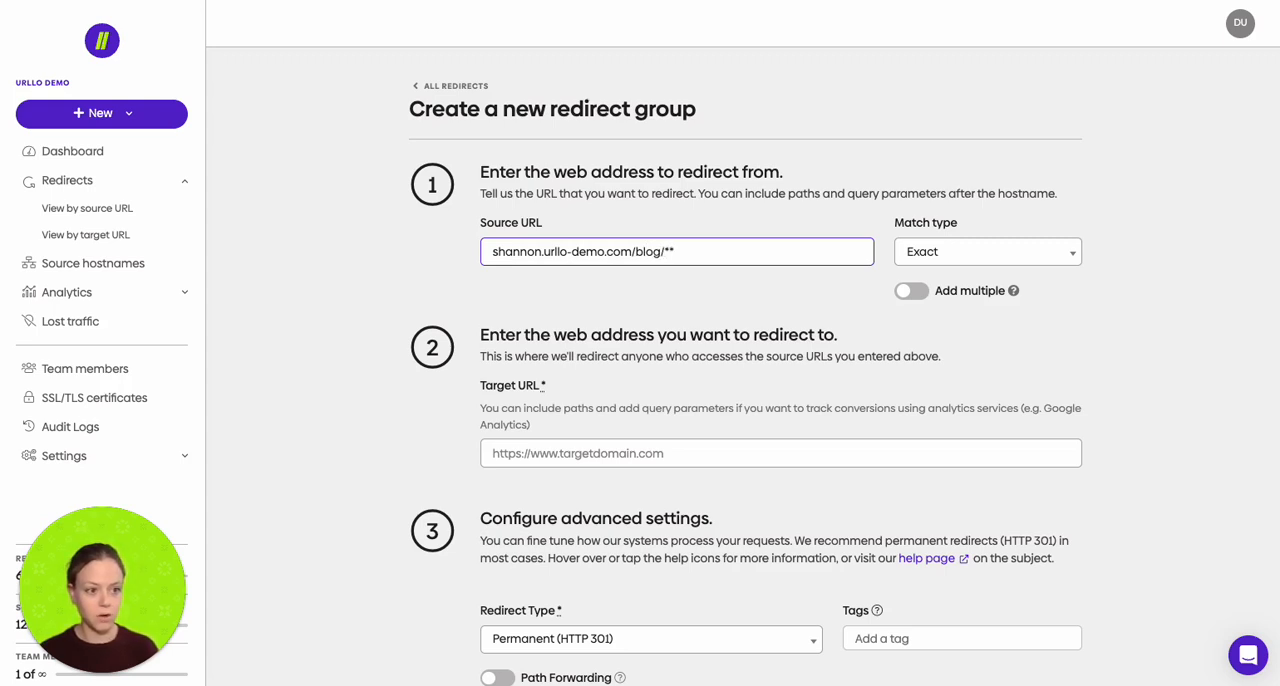
# Step: Set the blog redirect's target URL to blog.urllo.com/
pyautogui.click(556, 456)
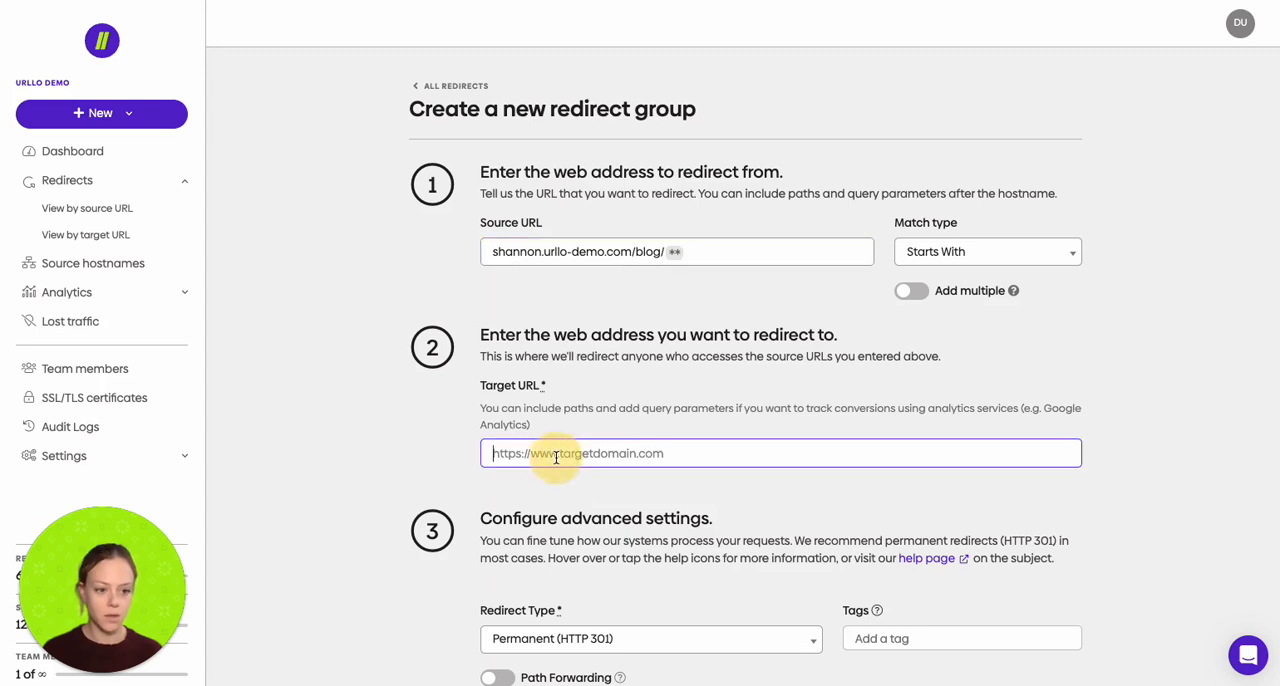
pyautogui.write('blog.urllo.com')
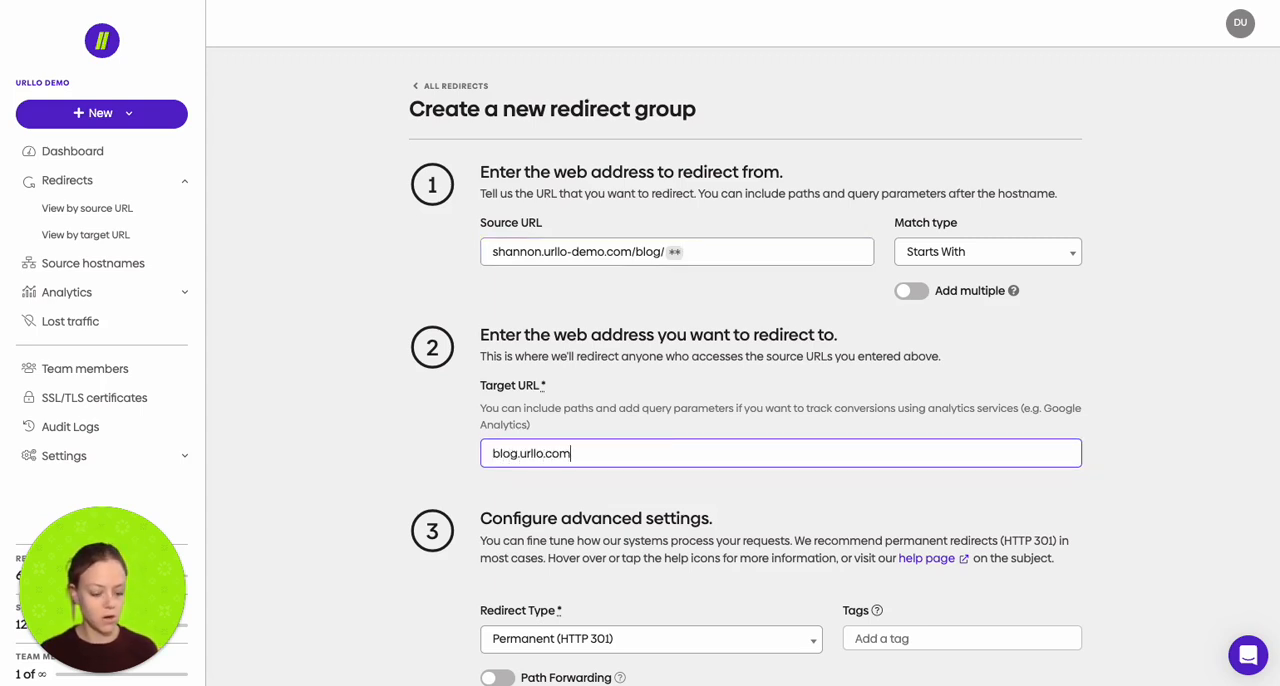
pyautogui.write('/')
pyautogui.click(590, 524)
# Step: Enable Path Forwarding for the blog redirect and create it
pyautogui.scroll(-1, 590, 524)
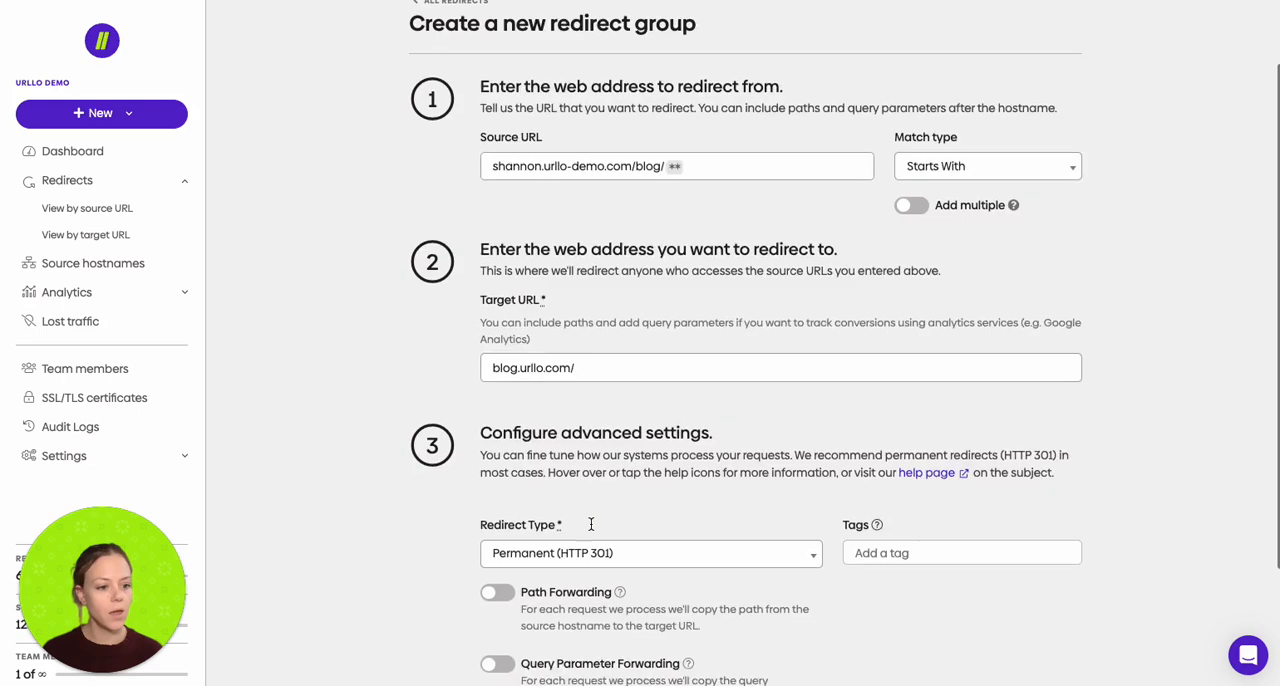
pyautogui.scroll(-1, 591, 528)
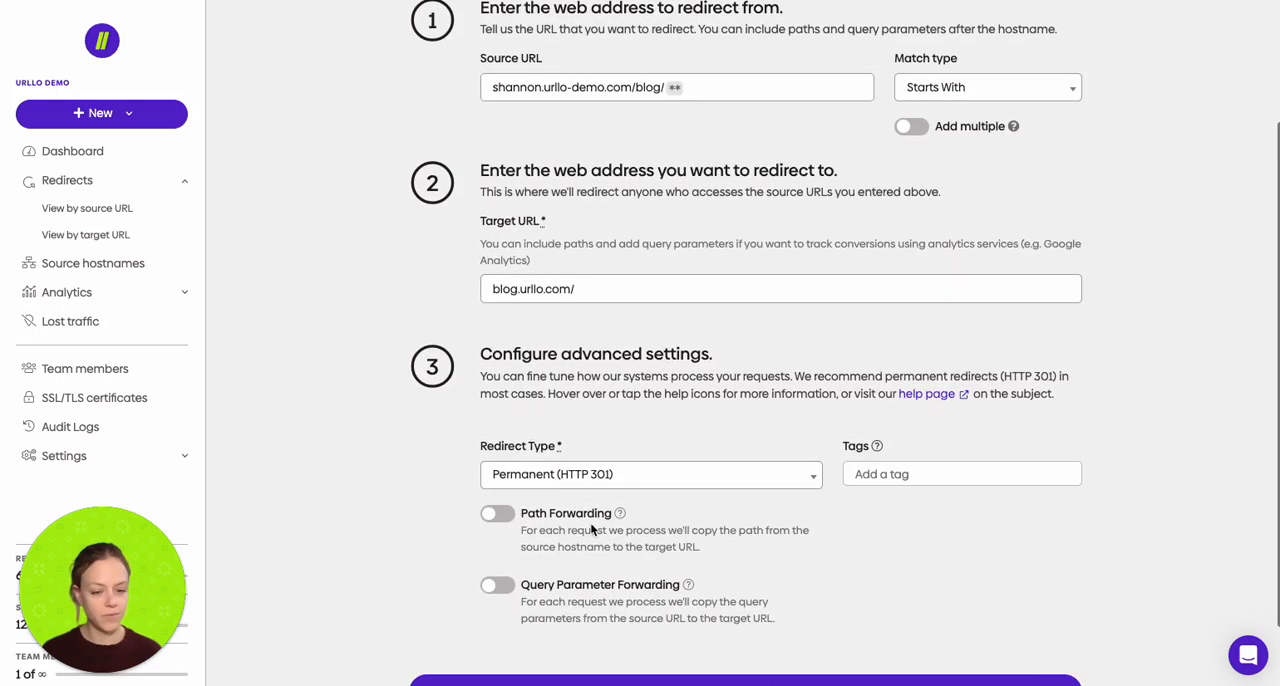
pyautogui.click(497, 514)
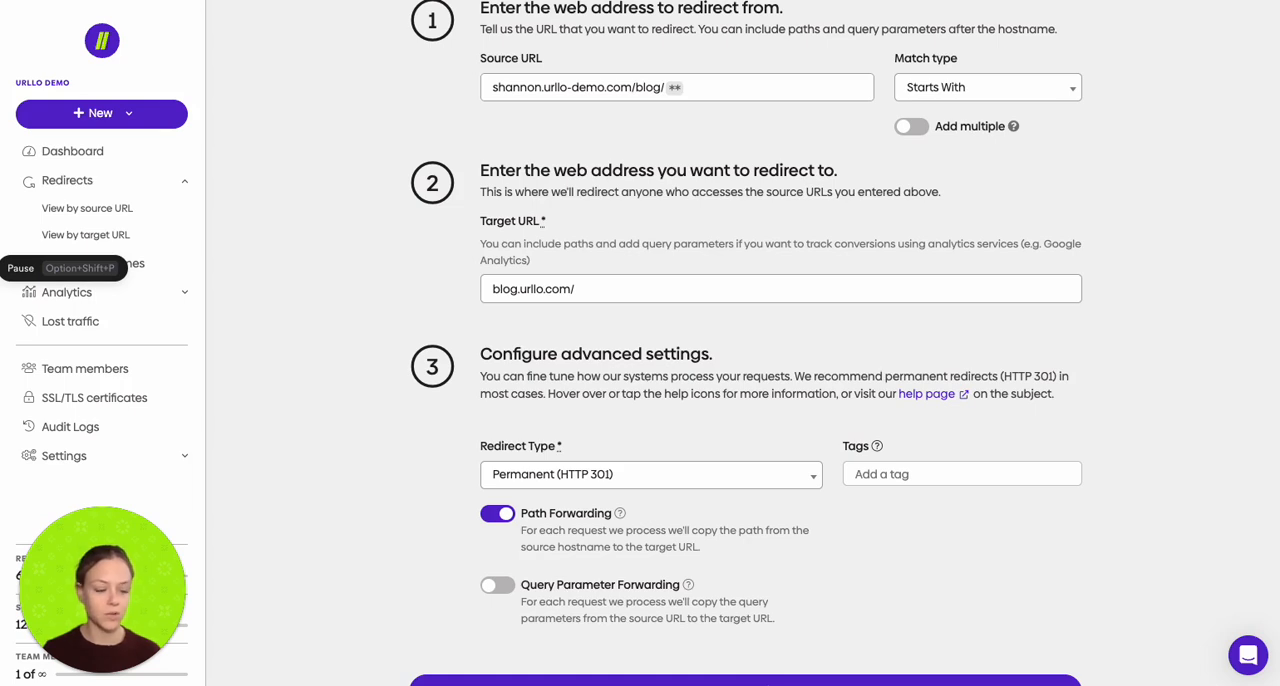
pyautogui.scroll(-2, 616, 368)
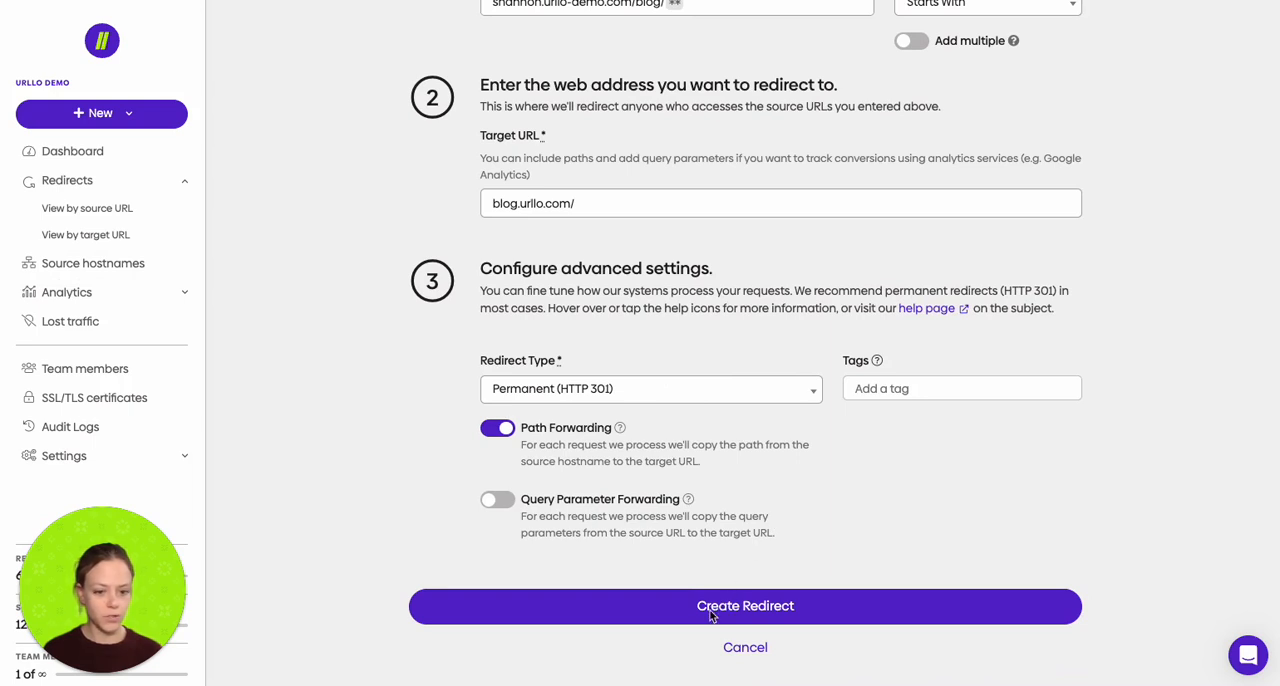
pyautogui.click(740, 617)
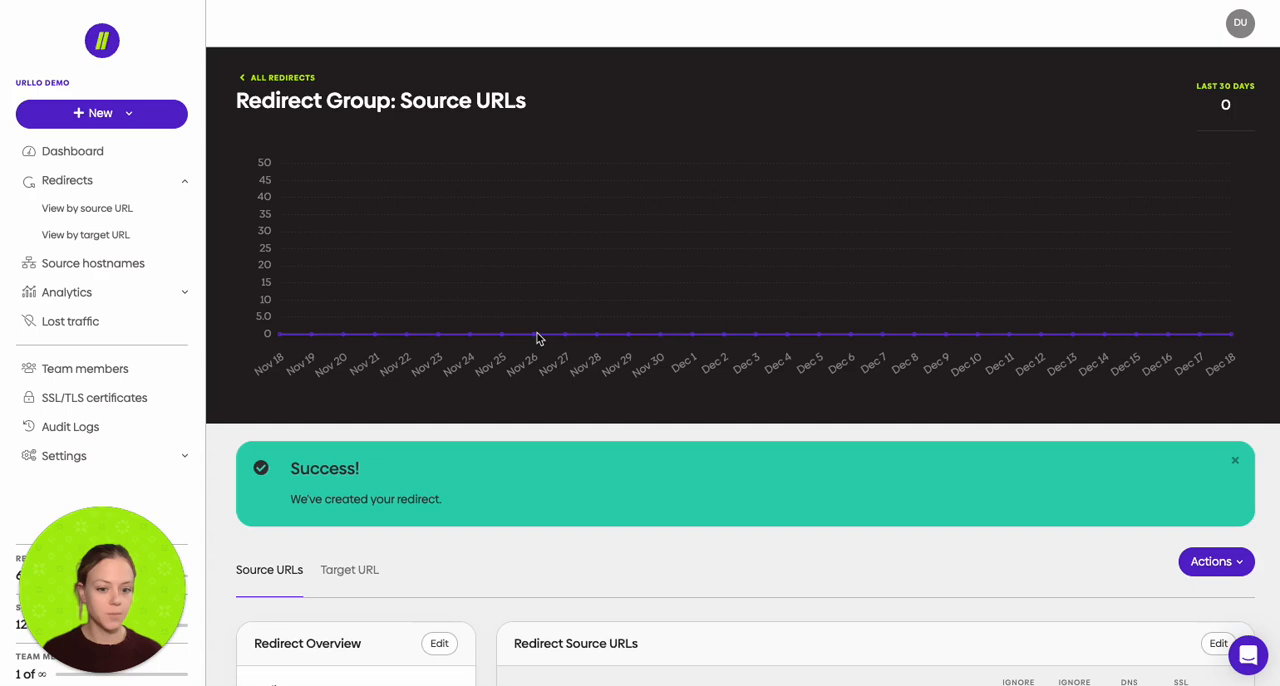
pyautogui.scroll(-2, 558, 472)
pyautogui.scroll(-1, 558, 476)
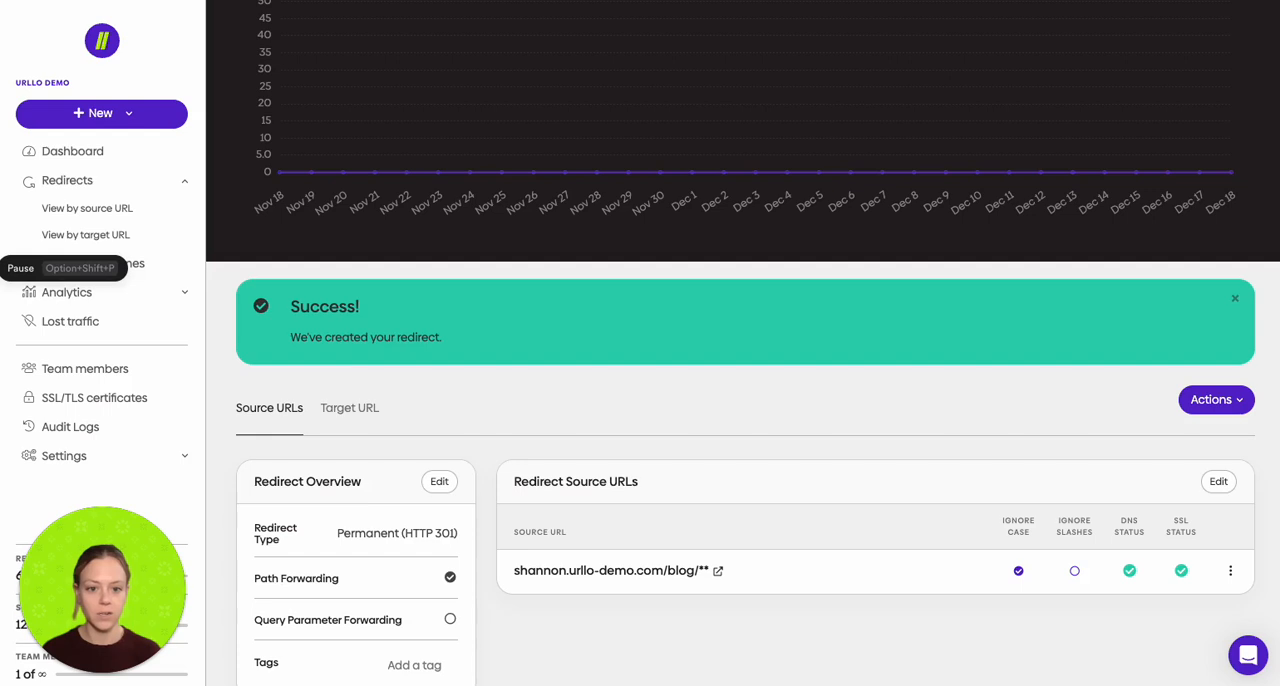
pyautogui.click(78, 265)
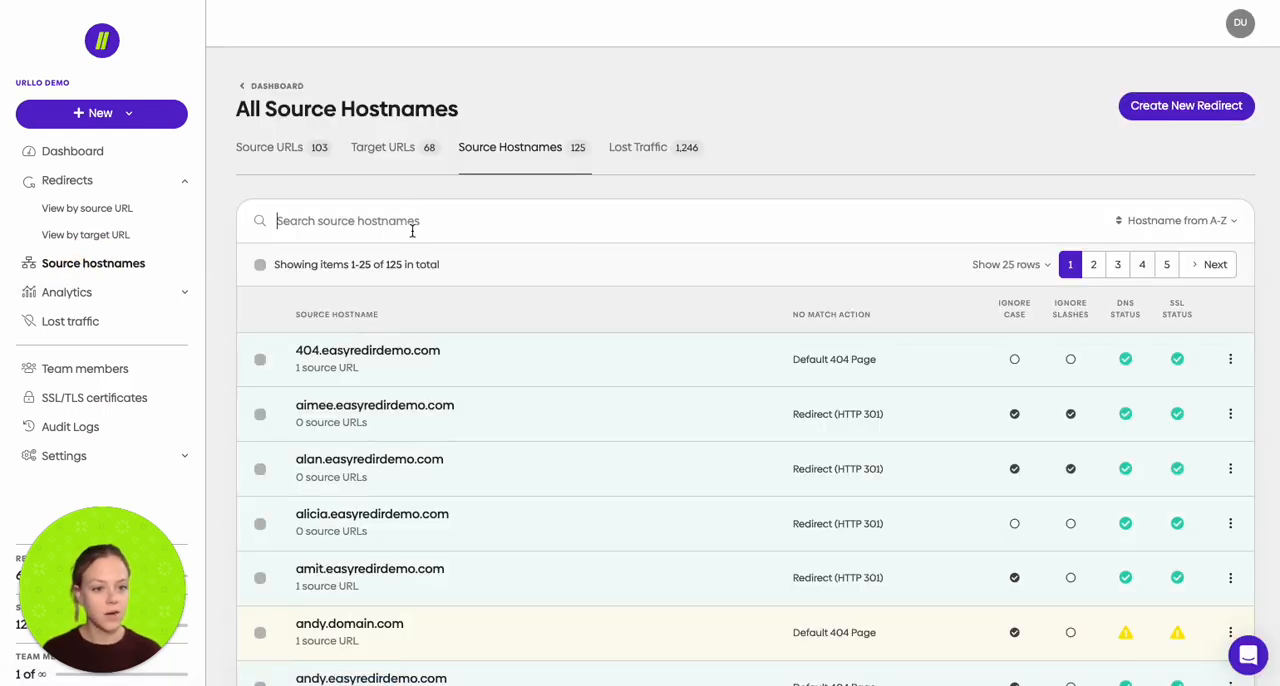
pyautogui.click(412, 231)
pyautogui.write('sh')
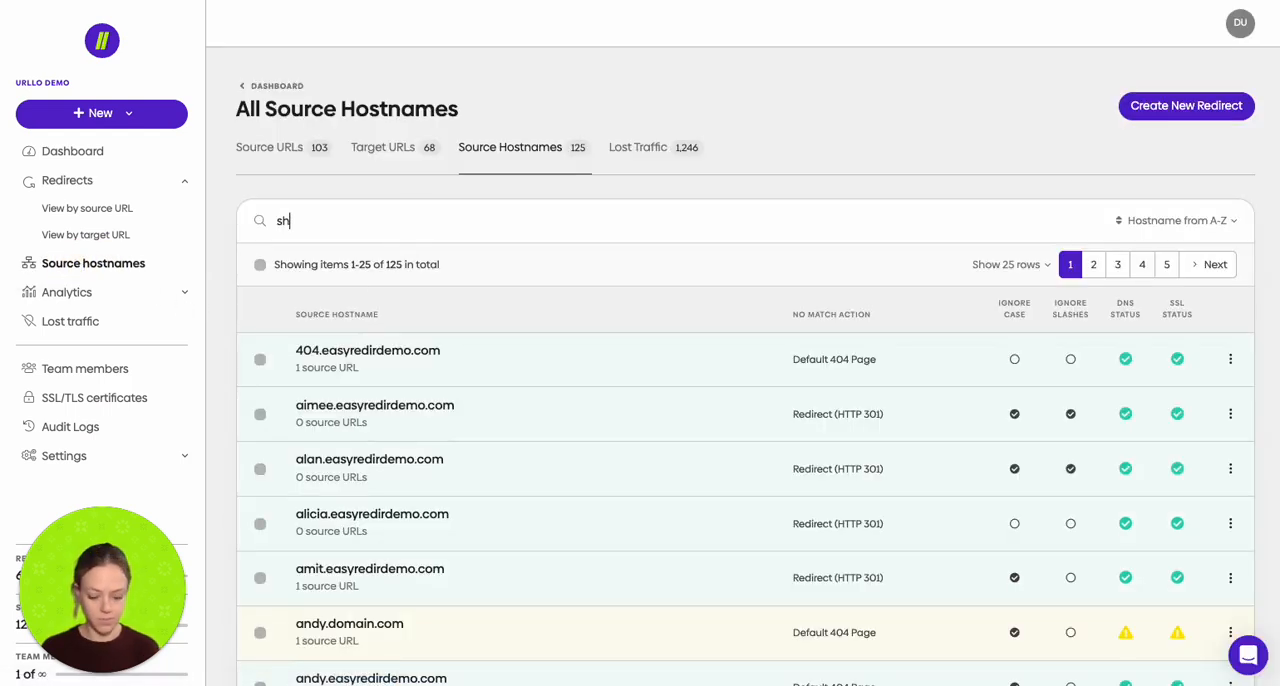
pyautogui.write('annon.urllo')
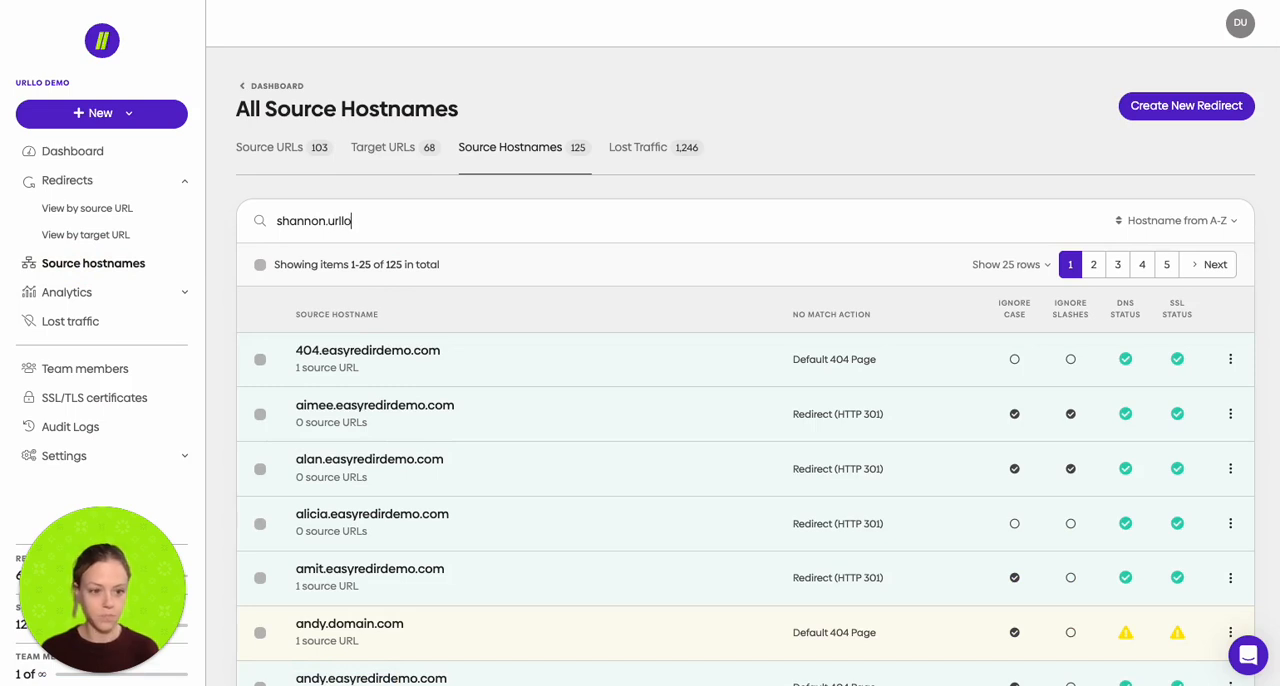
pyautogui.press('Return')
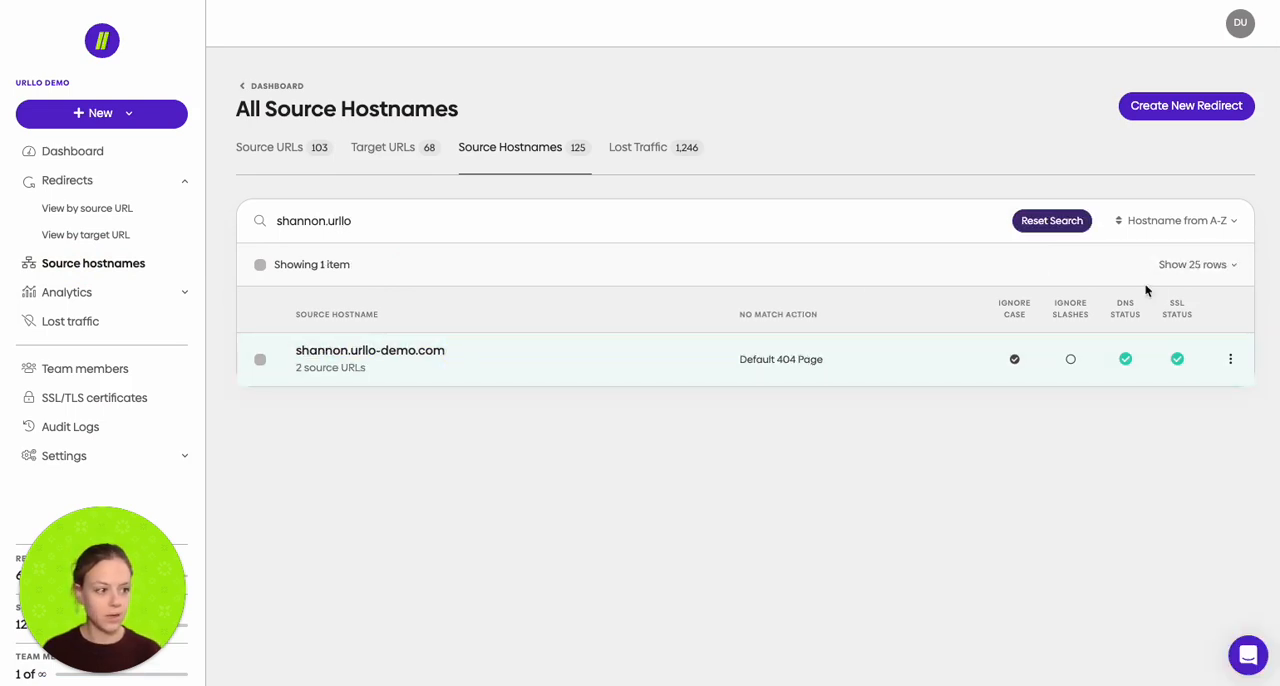
# Step: In the source host settings of shannon.urllo-demo.com, set the Match Not Found response type to Permanent (HTTP 301)
pyautogui.click(1232, 359)
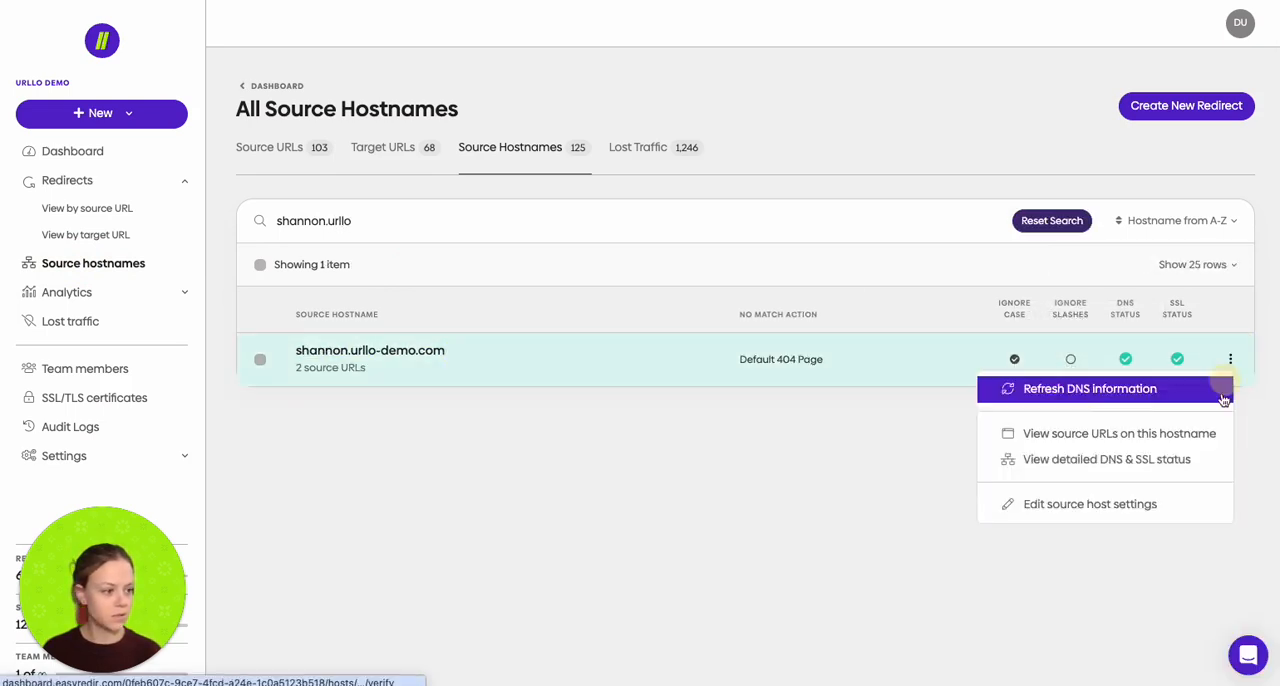
pyautogui.click(1120, 504)
pyautogui.scroll(-1, 659, 475)
pyautogui.scroll(-1, 659, 479)
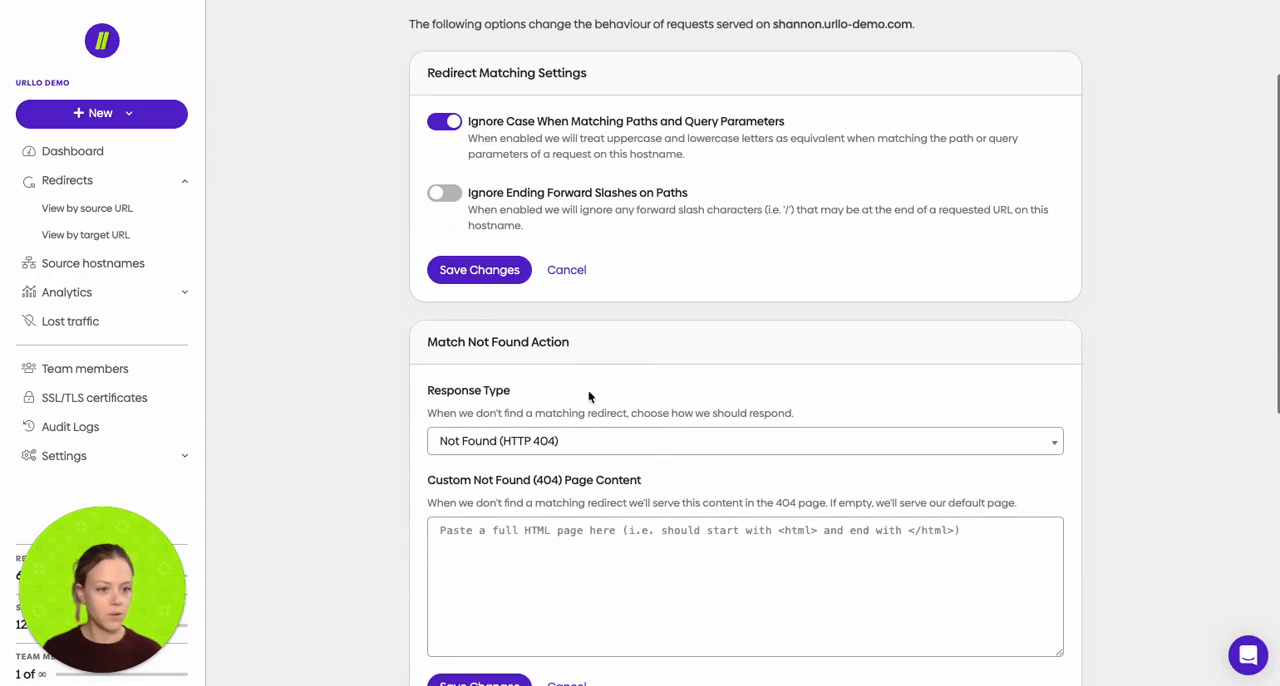
pyautogui.scroll(-1, 558, 305)
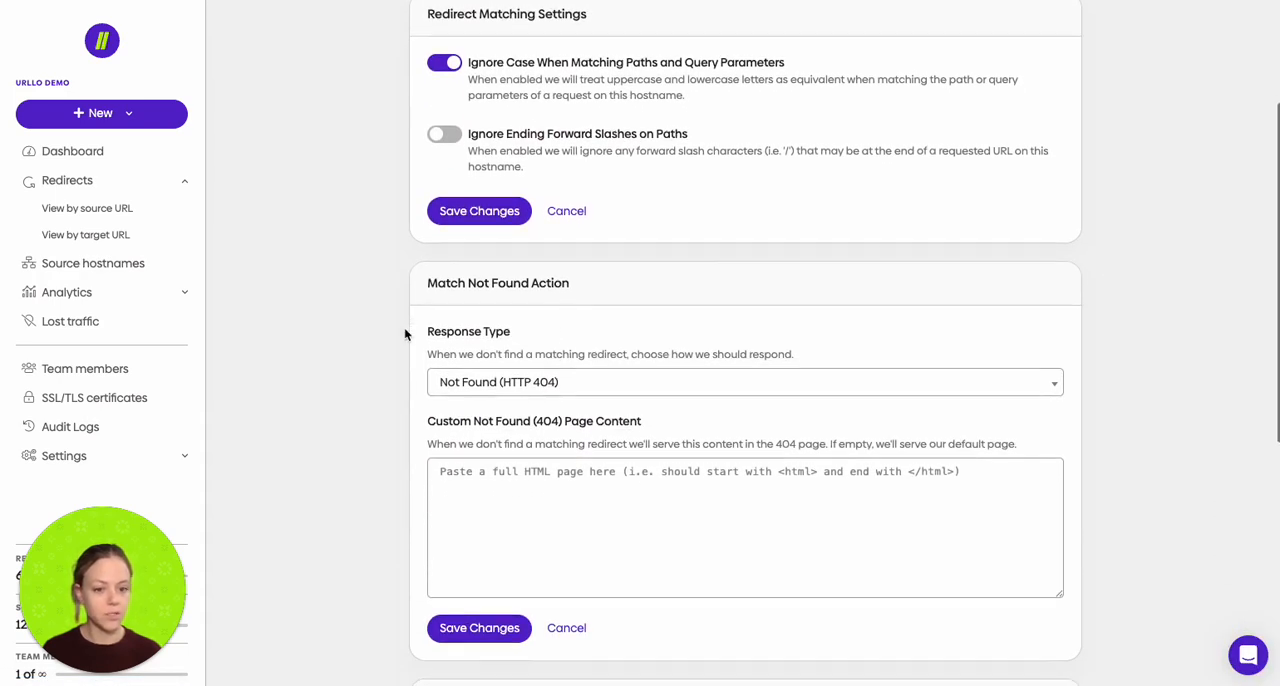
pyautogui.click(581, 385)
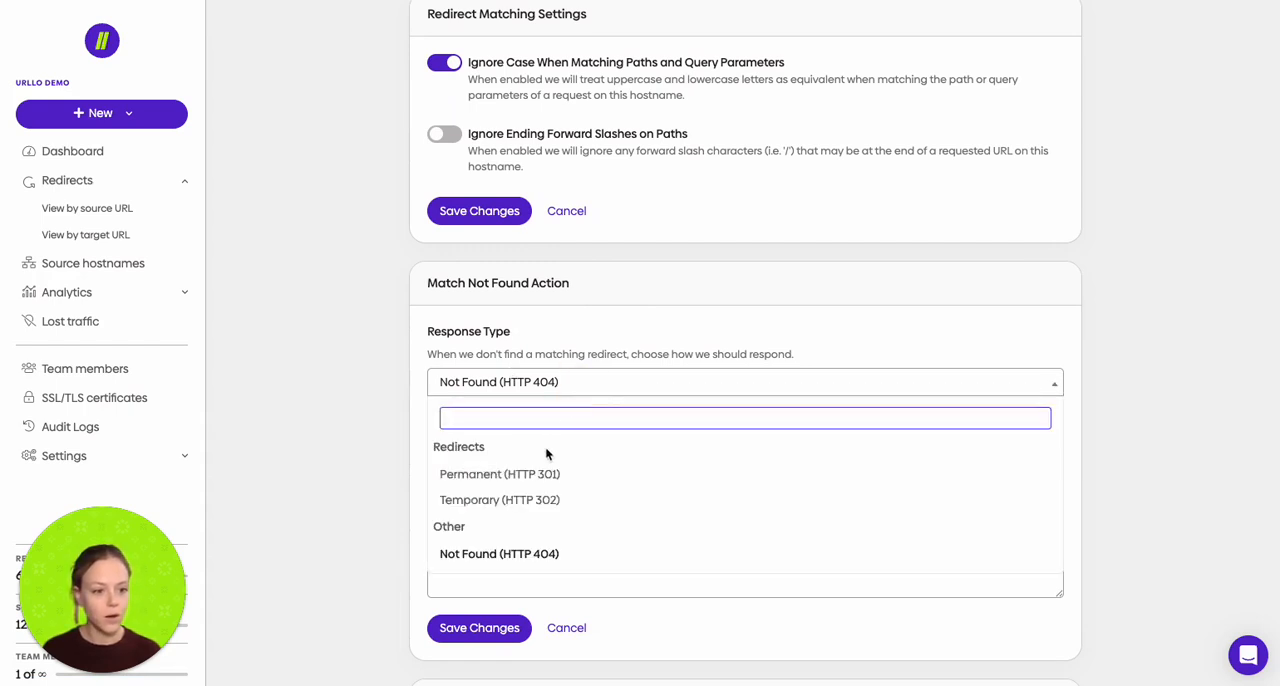
pyautogui.click(545, 476)
pyautogui.click(491, 472)
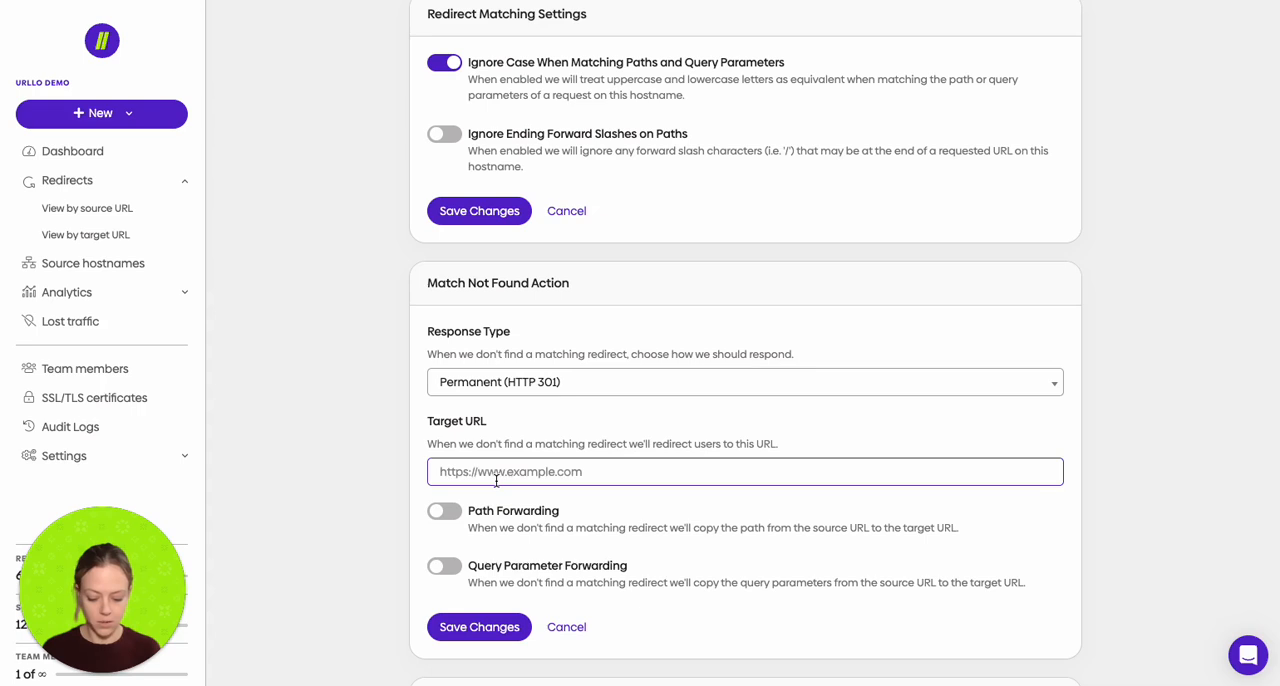
pyautogui.write('www.urllo')
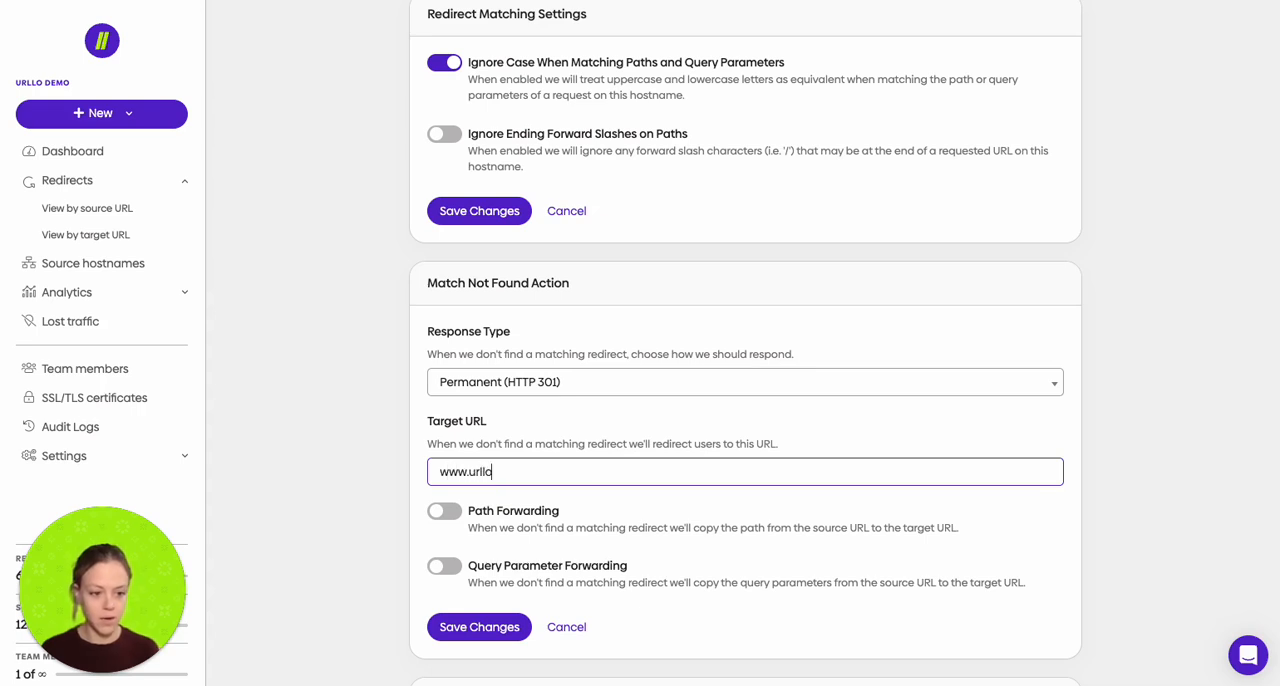
pyautogui.write('.com')
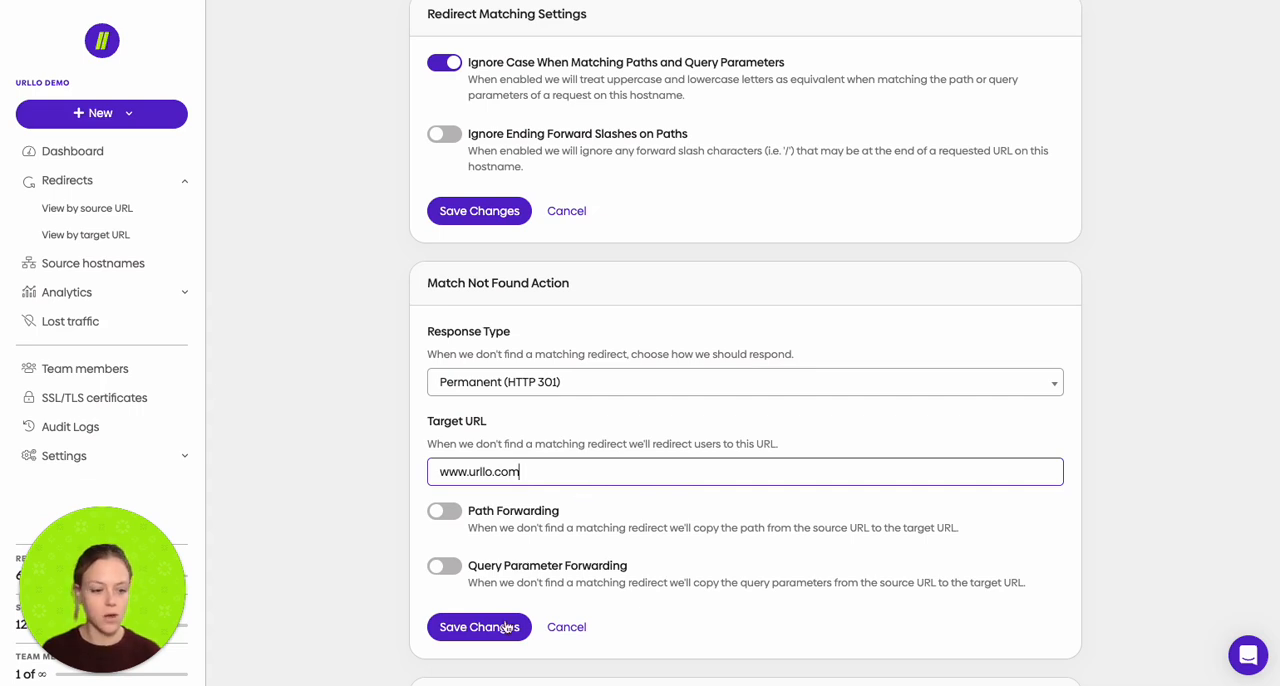
pyautogui.click(487, 627)
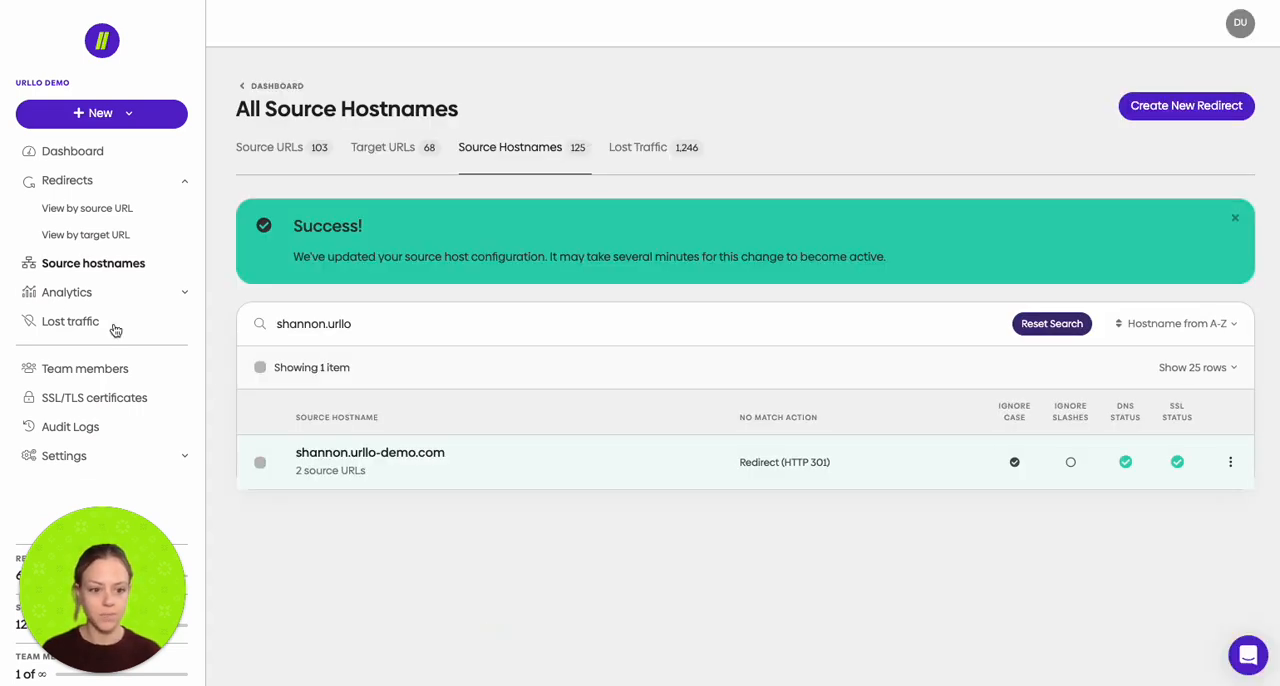